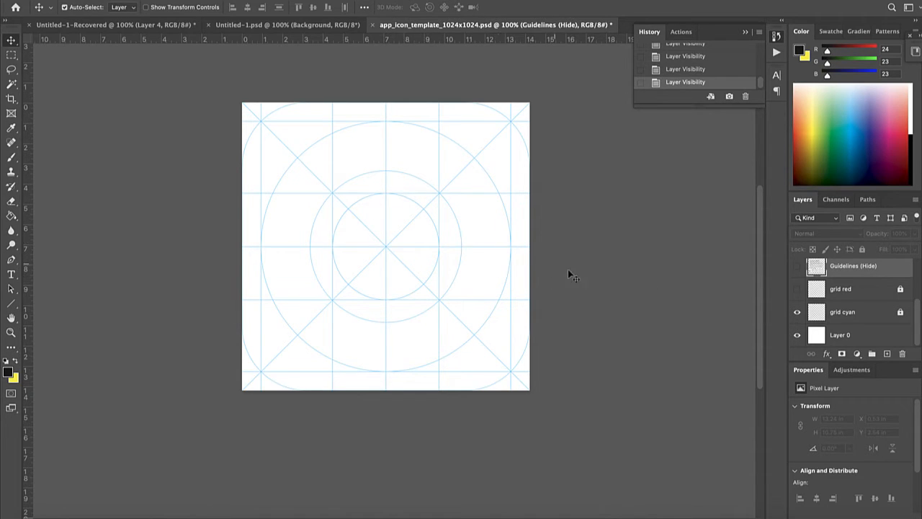
Step: Hide the grid cyan layer and show the grid red layer over the white icon canvas
left_click(797, 312)
left_click(797, 289)
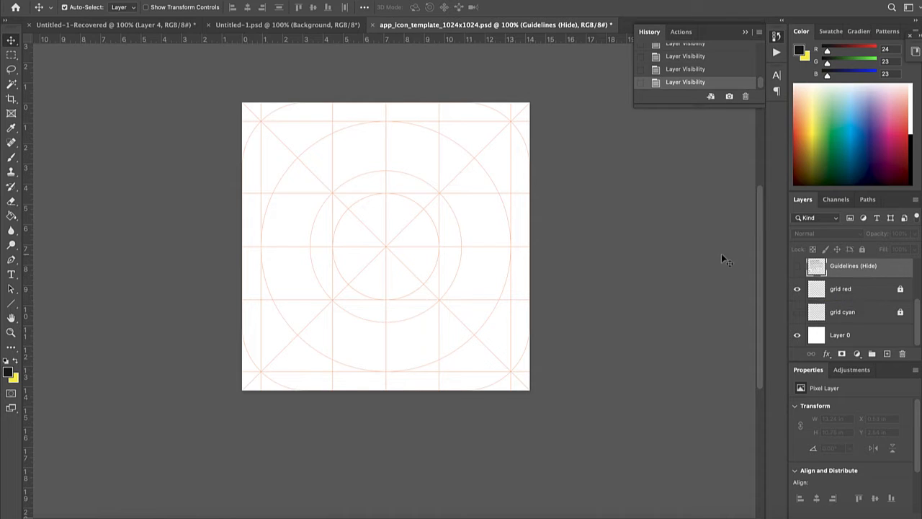
left_click(139, 1)
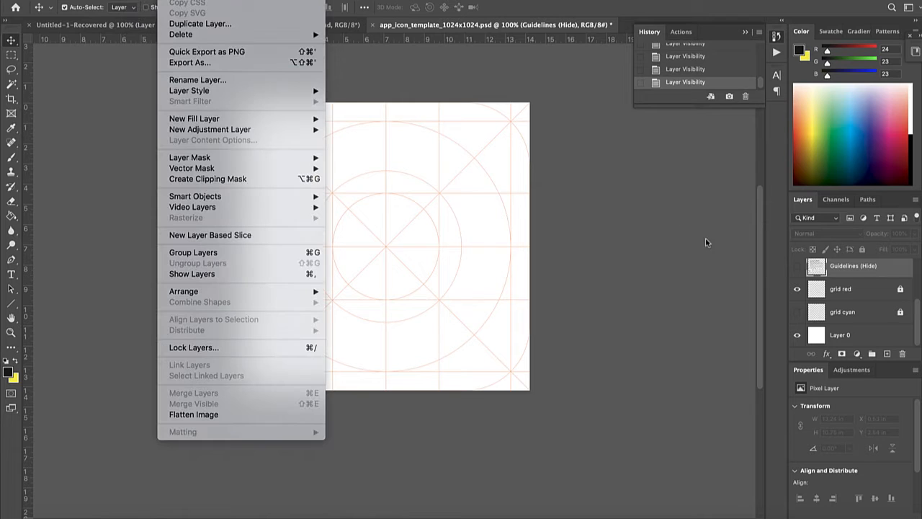
left_click(857, 298)
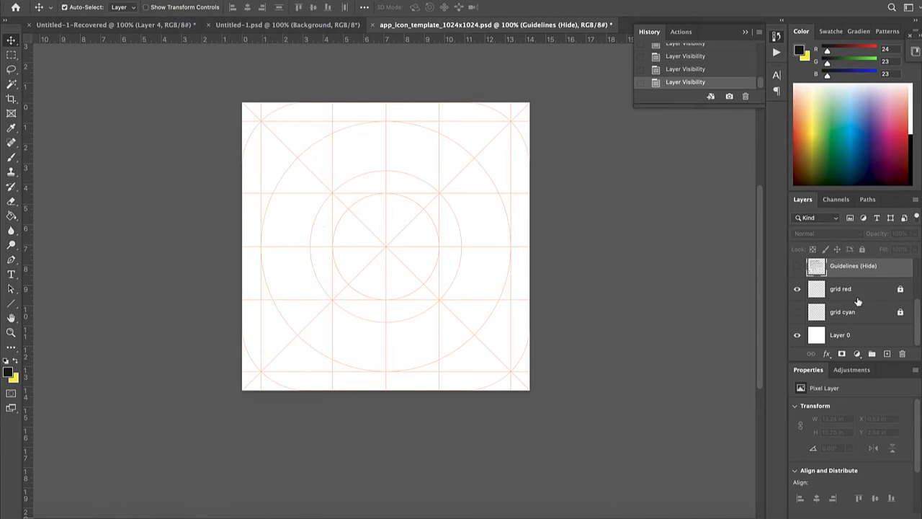
Step: Unlock the grid red layer to try a Hue/Saturation colorize at hue 34, and lock the layer again
left_click(900, 289)
left_click(864, 294)
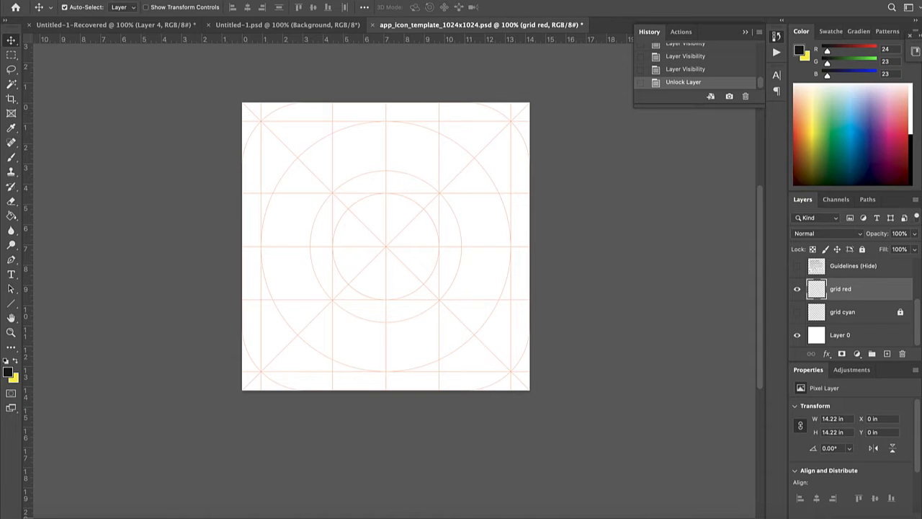
left_click(138, 1)
mouse_move(144, 12)
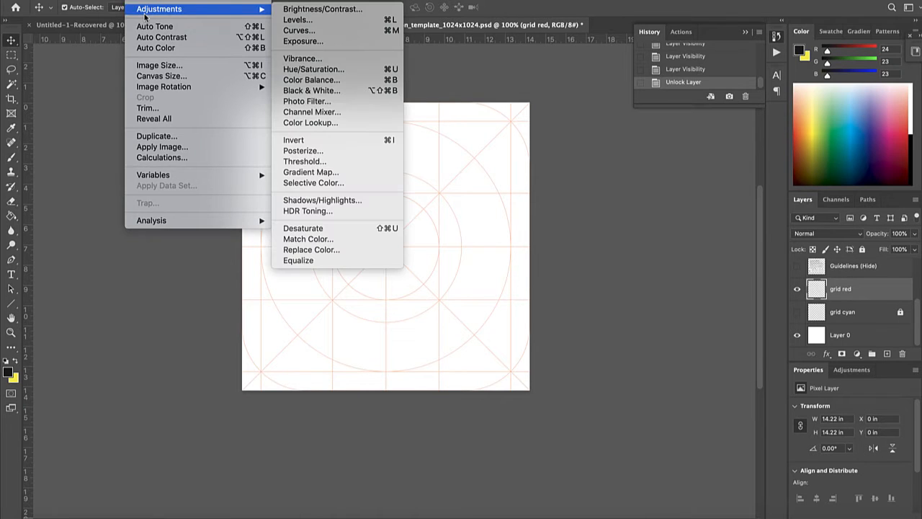
left_click(327, 70)
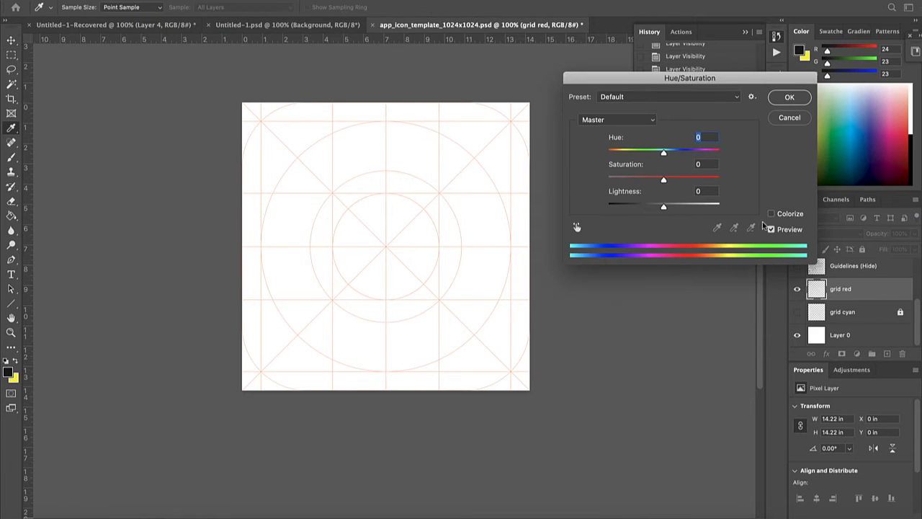
left_click(773, 215)
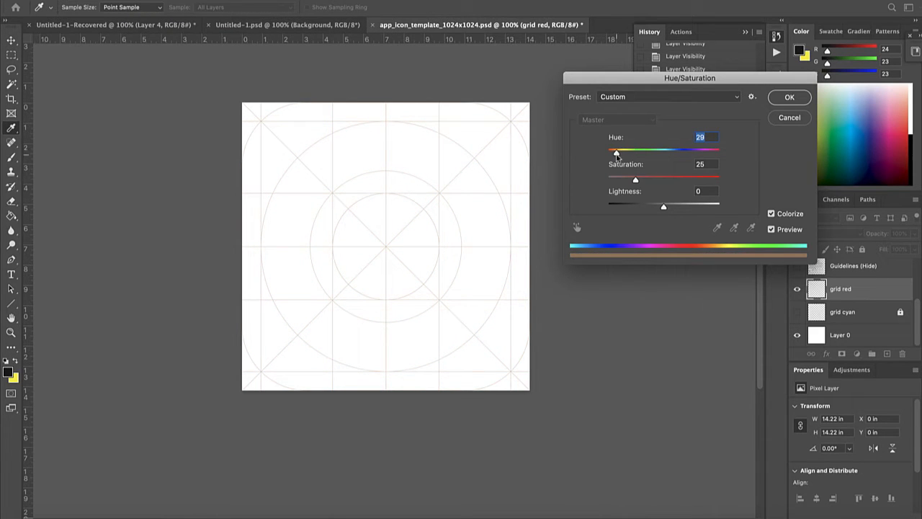
mouse_move(625, 155)
left_mouse_down()
mouse_move(651, 154)
mouse_move(618, 152)
left_mouse_up()
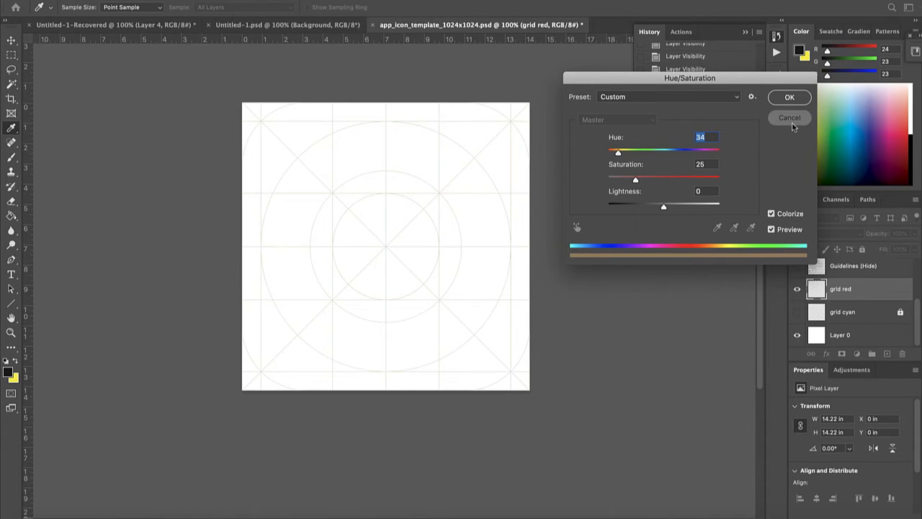
left_click(789, 121)
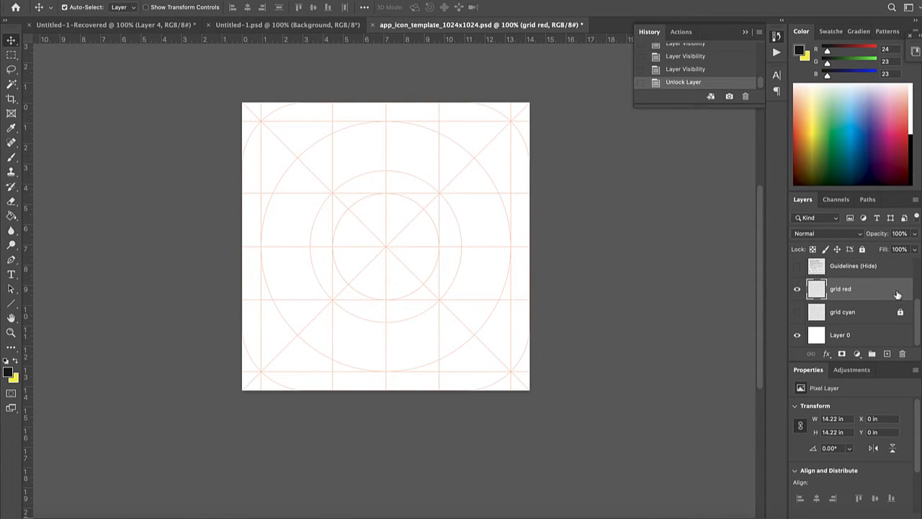
left_click(862, 249)
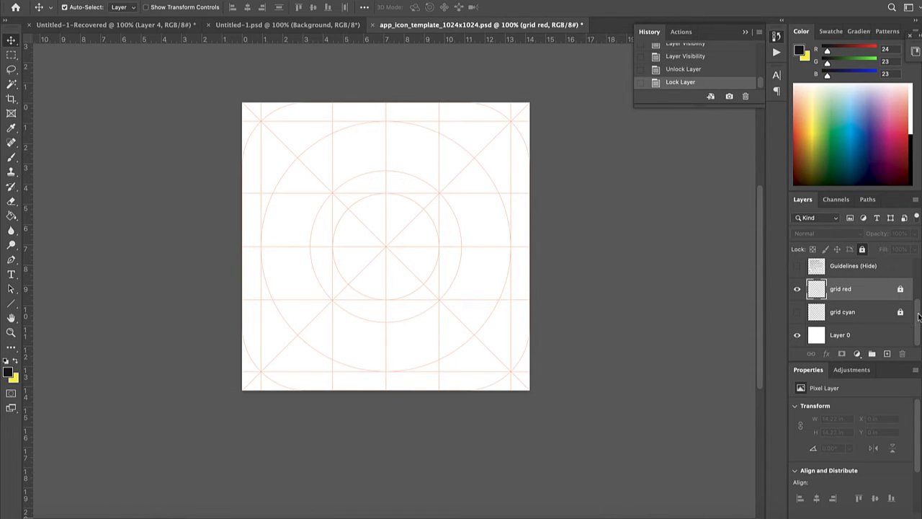
Step: Show the Arizona layer and briefly preview the flag and cactus layers above it, leaving those two hidden
left_click_drag(915, 318, 917, 278)
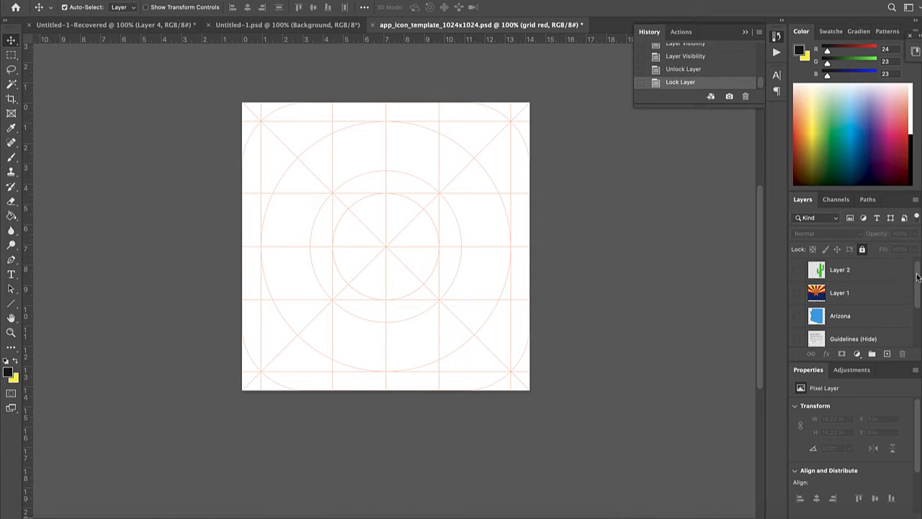
left_click(796, 317)
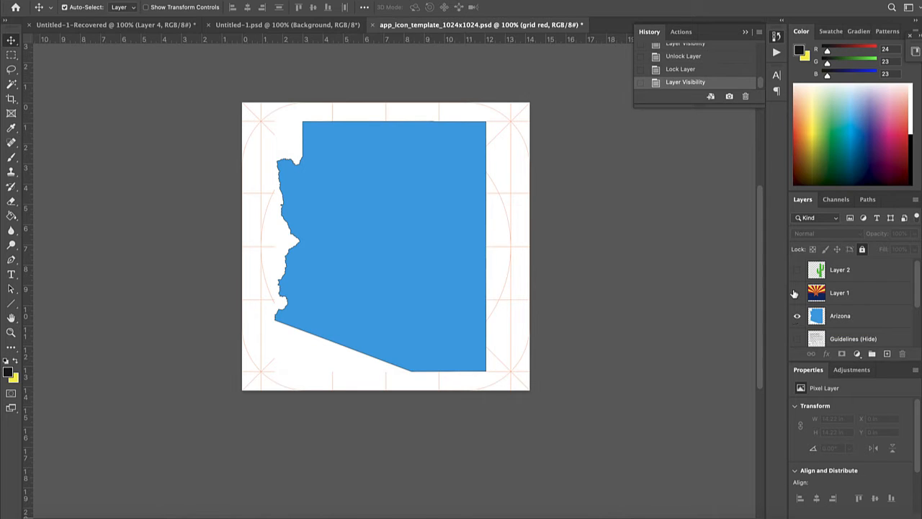
left_click(797, 293)
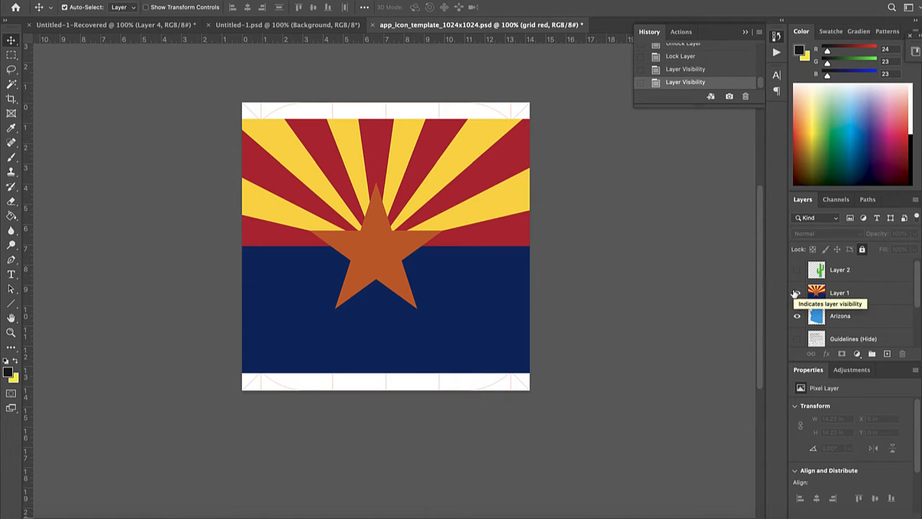
double_click(796, 293)
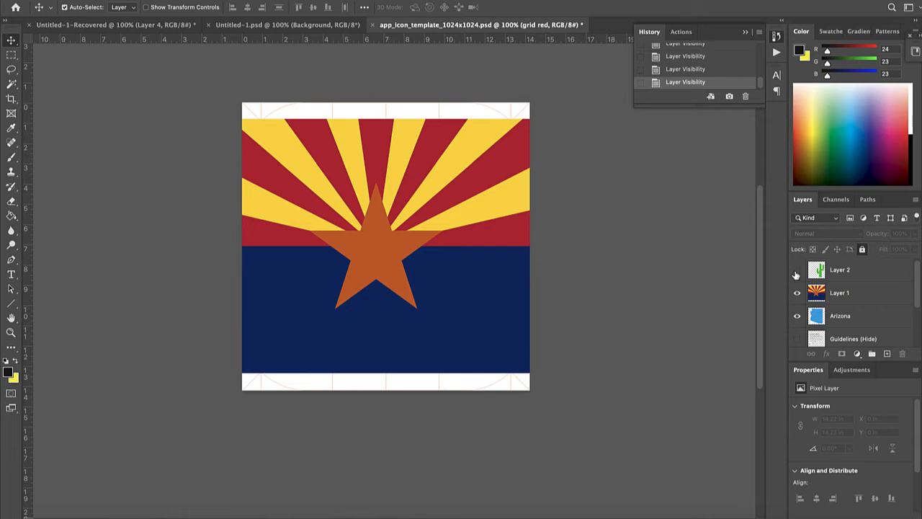
left_click(796, 271)
left_click(797, 271)
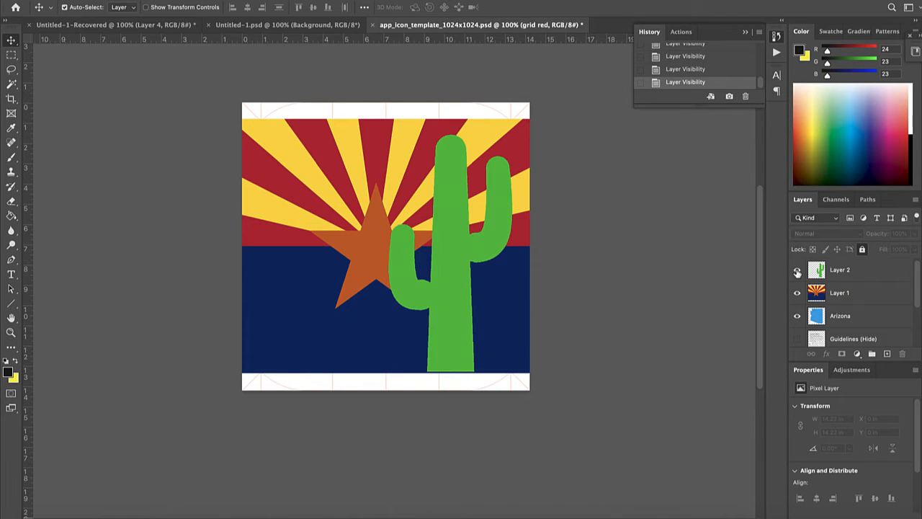
left_click(797, 271)
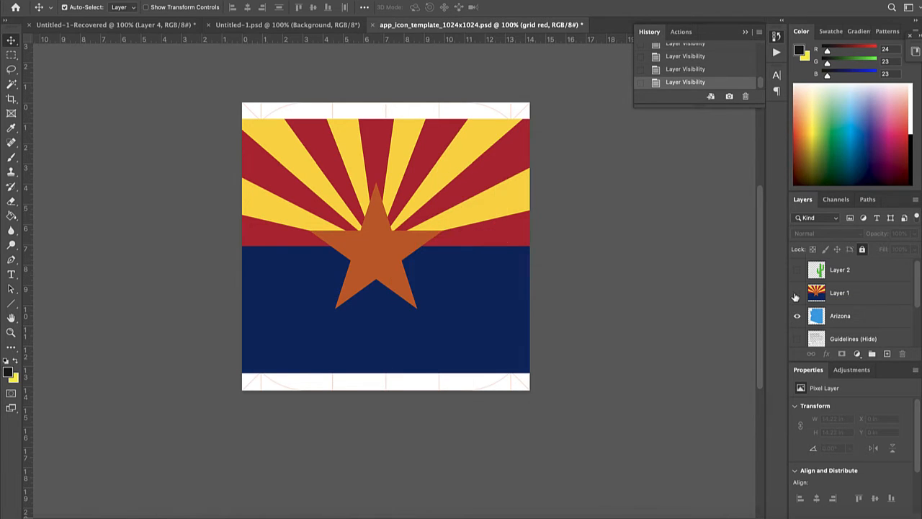
left_click(797, 293)
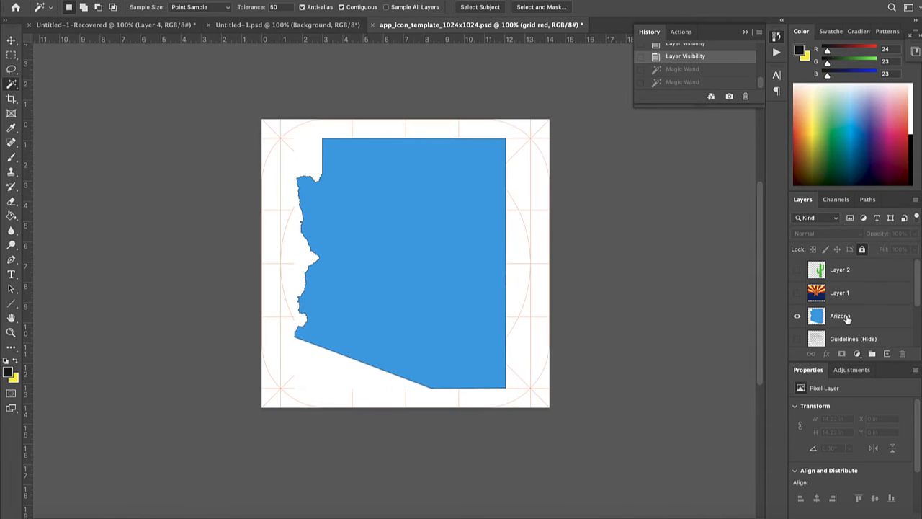
Step: Select the blue state shape on the Arizona layer with the Magic Wand tool
left_click(845, 318)
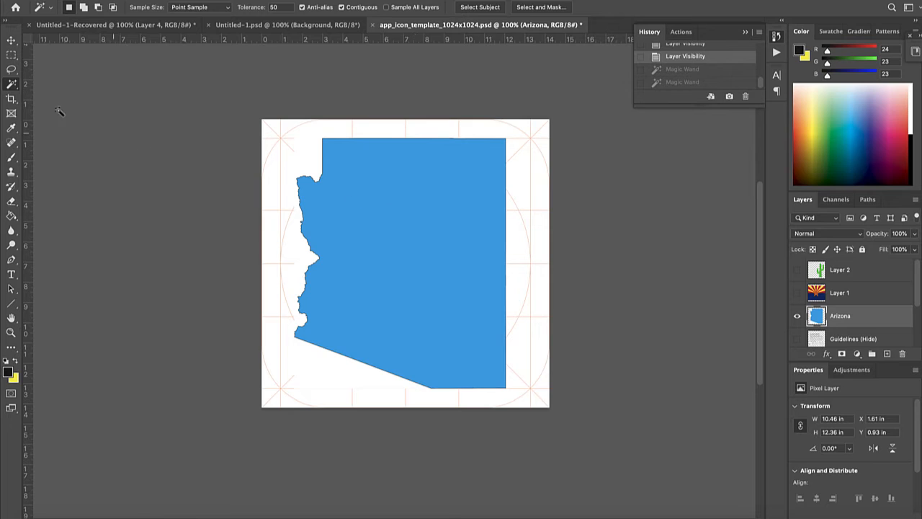
left_click(11, 90)
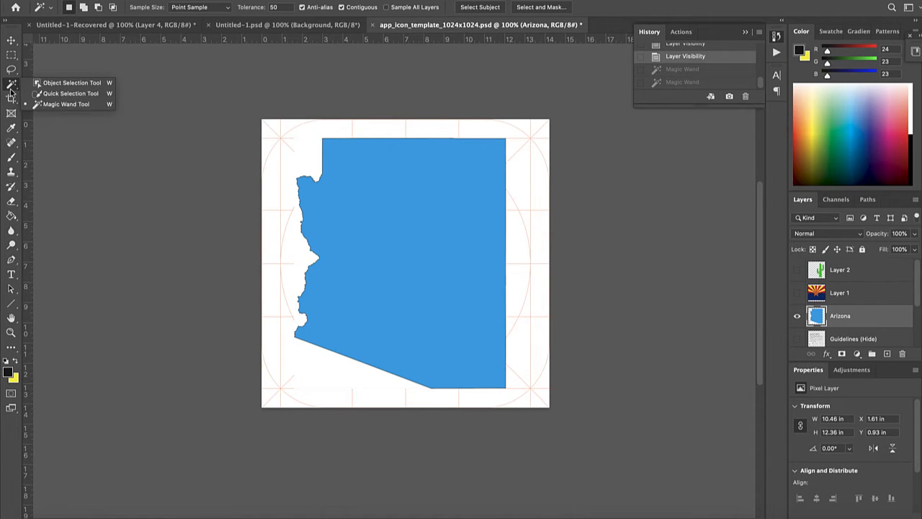
left_click(51, 109)
left_click(401, 235)
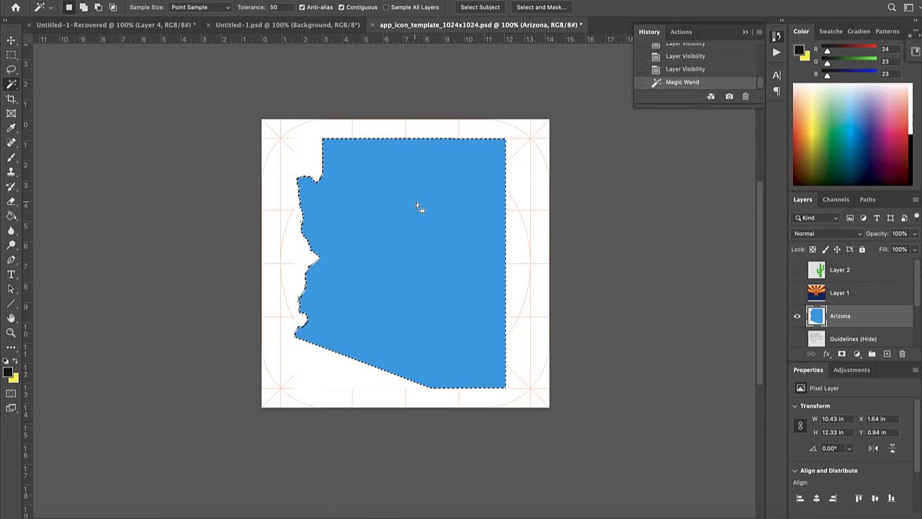
Step: Show the flag artwork on Layer 1 and mask that layer to the Arizona-shaped selection
left_click(797, 292)
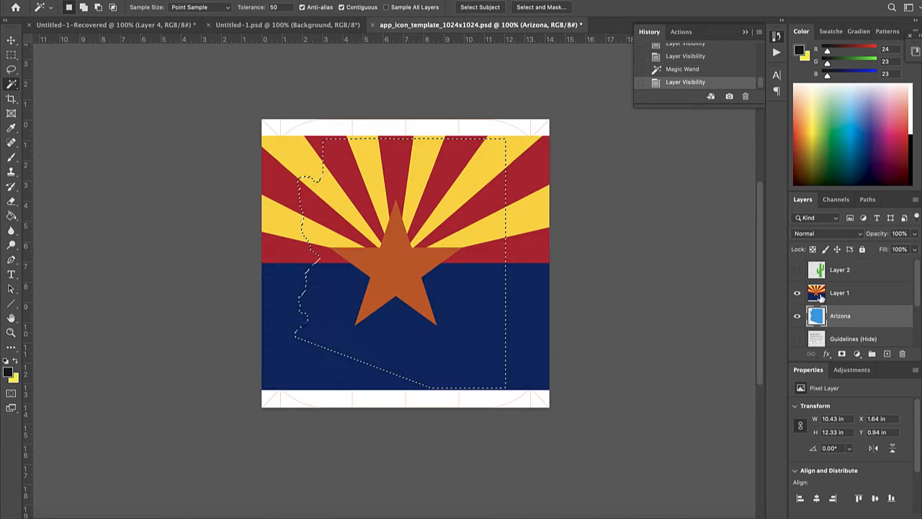
left_click(853, 298)
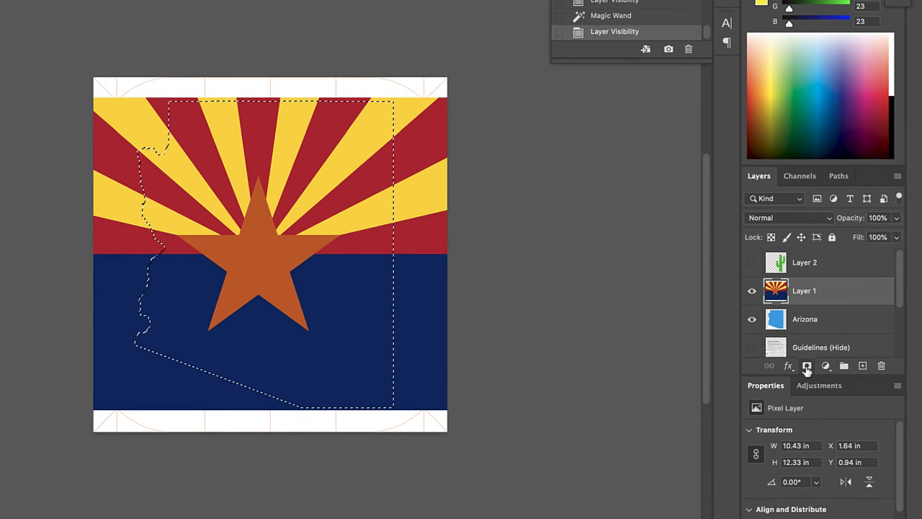
key("ctrl+d")
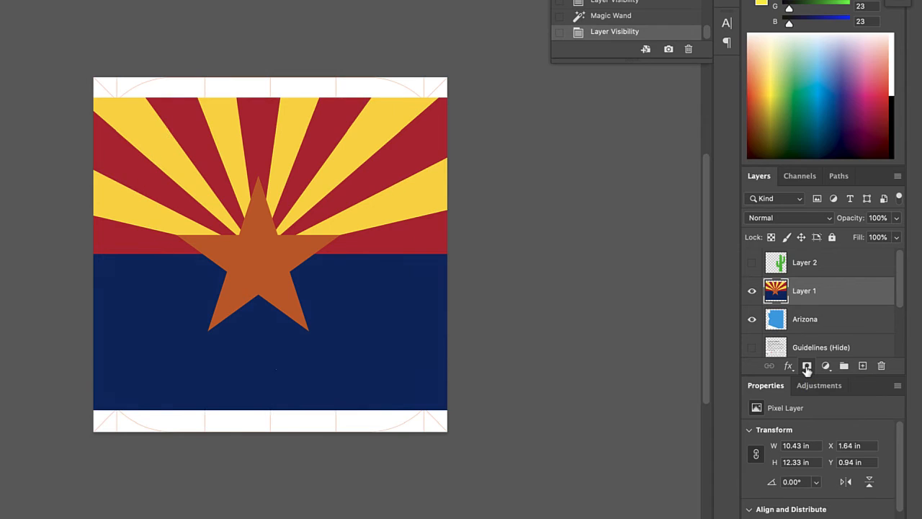
left_click(806, 365)
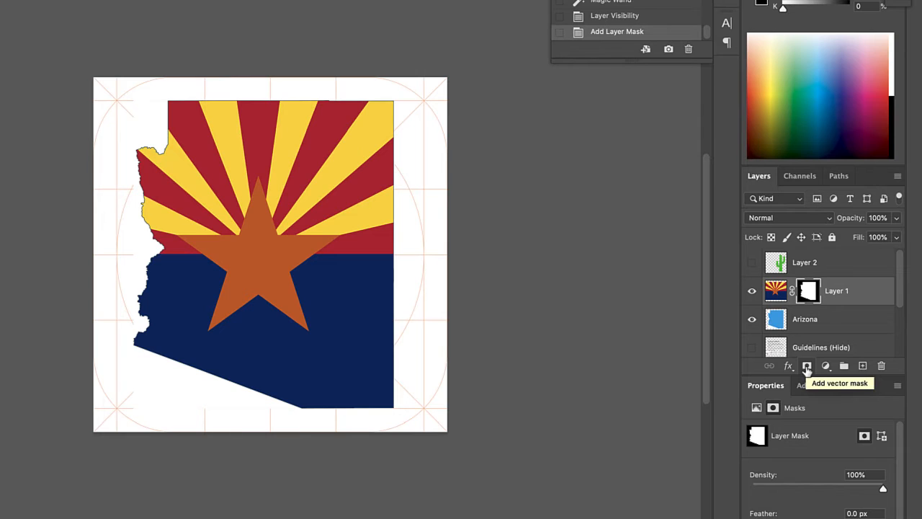
Step: Unlink Layer 1's mask, shift the flag artwork to about X -2.28 in, Y 0.75 in within the state outline, and relink the mask
left_click(792, 291)
left_click(792, 291)
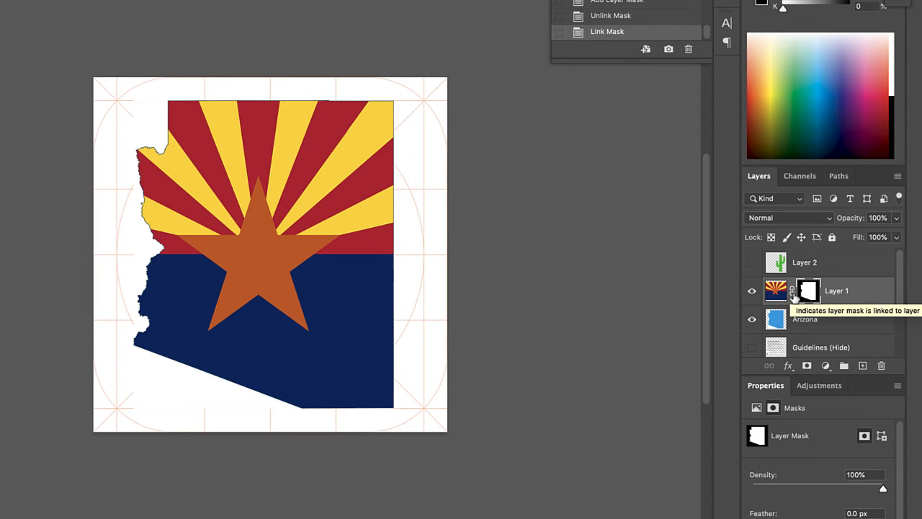
left_click(792, 291)
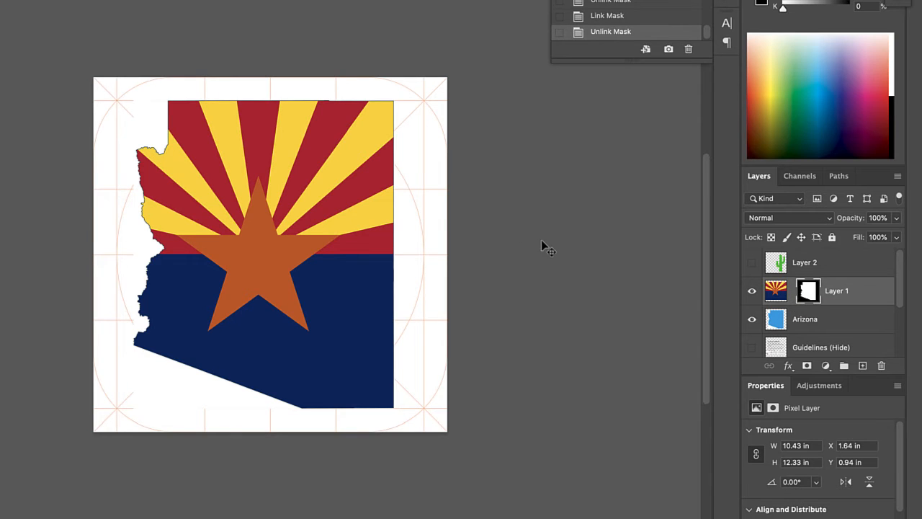
left_click(775, 291)
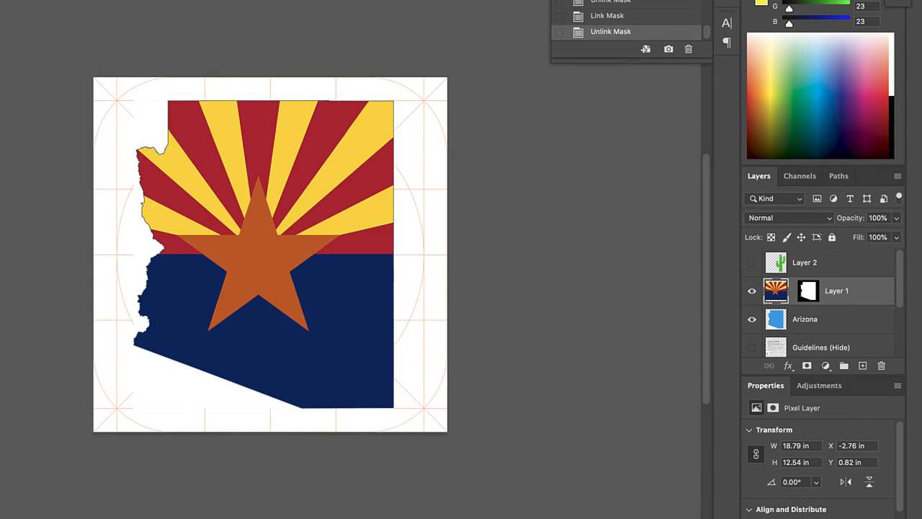
left_click_drag(259, 253, 271, 250)
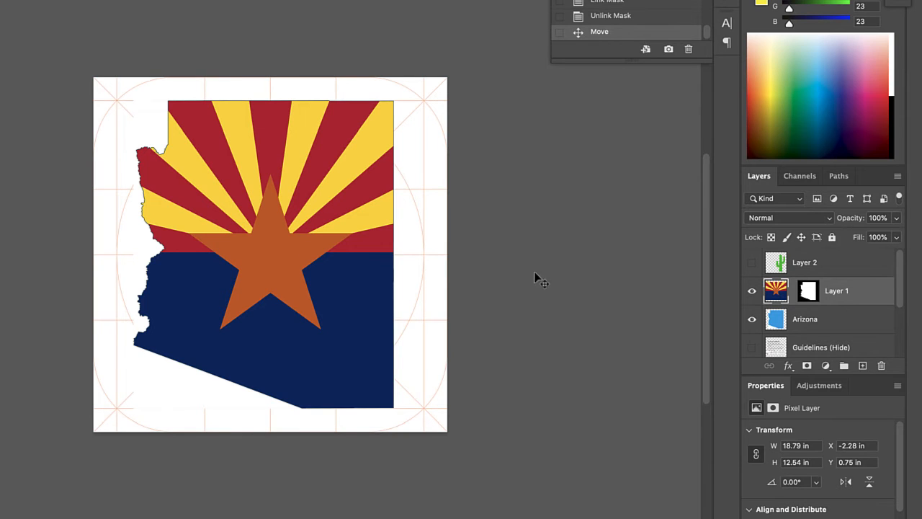
left_click(792, 291)
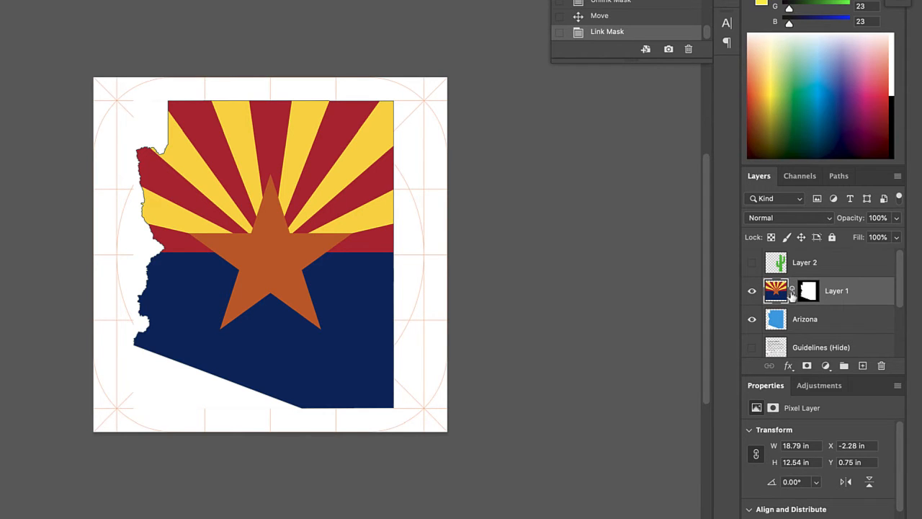
Step: Hide the blue Arizona layer and show the cactus on Layer 2
left_click(752, 323)
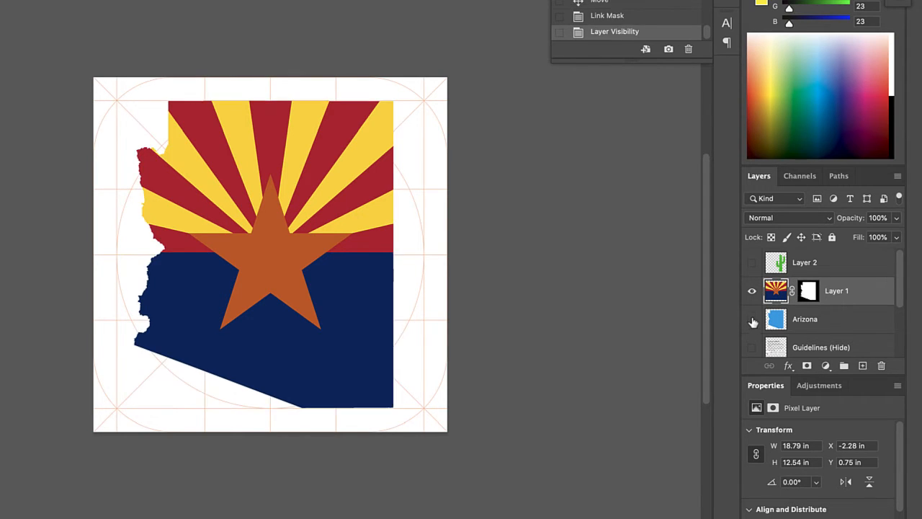
left_click(752, 264)
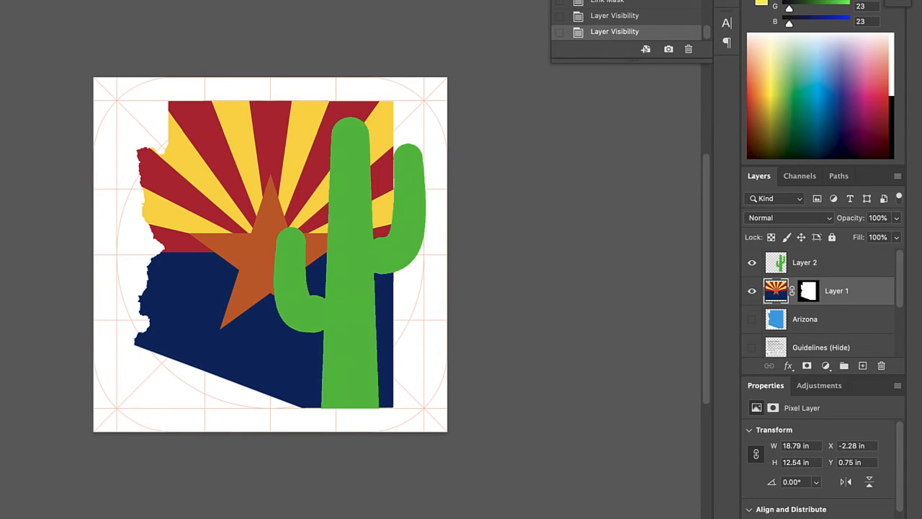
Step: Scale the masked flag on Layer 1 down to about 18.14 by 12.1 in
left_click(0, 0)
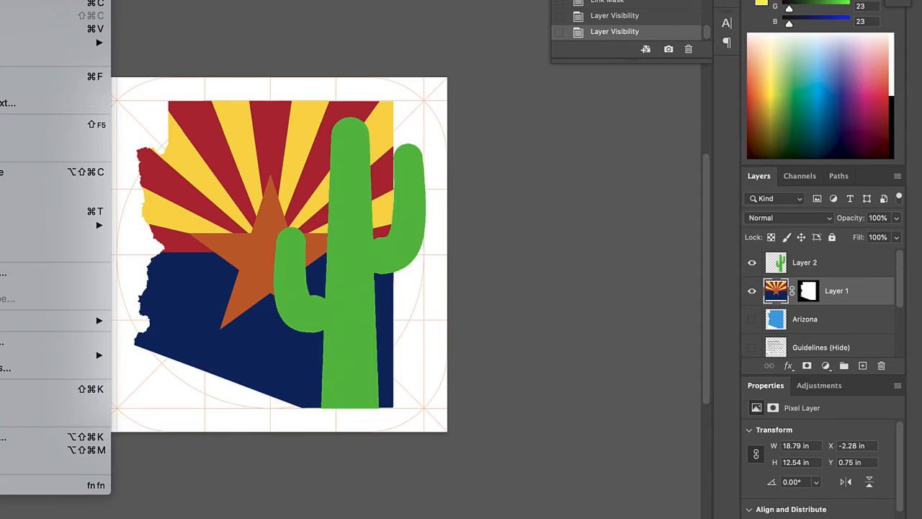
mouse_move(4, 227)
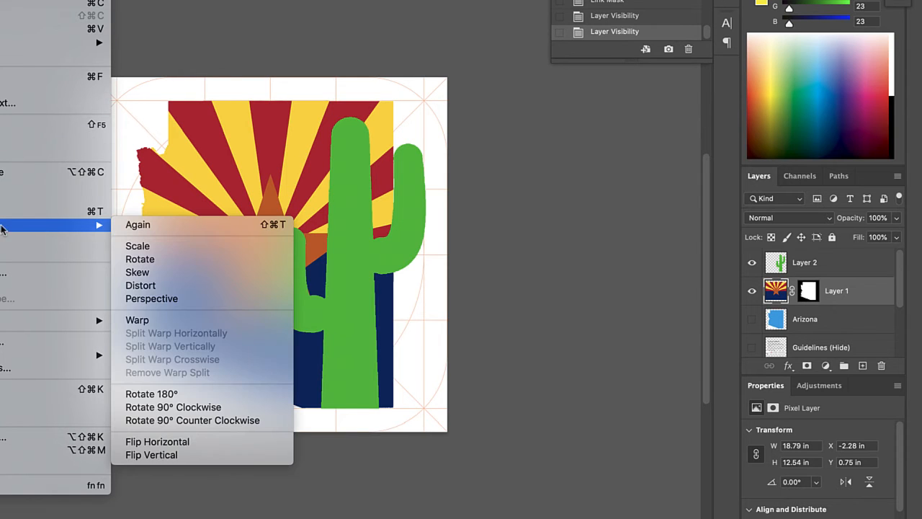
left_click(134, 249)
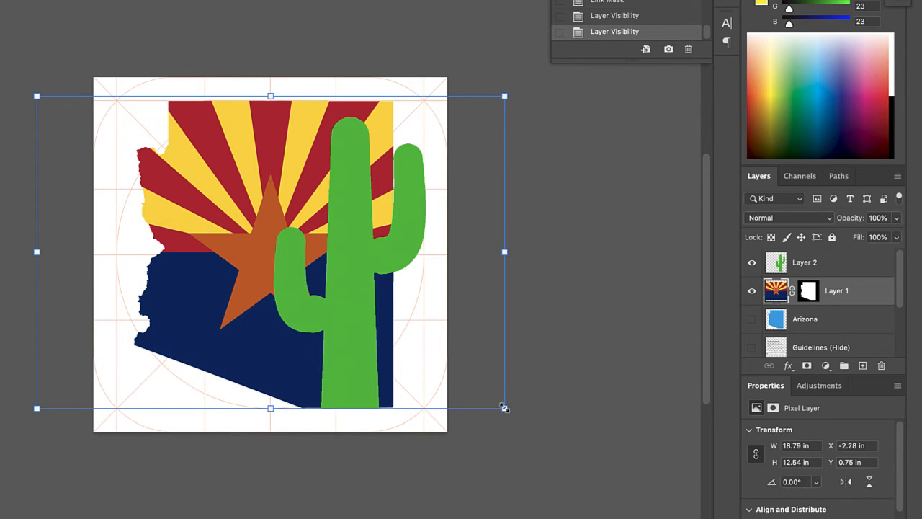
left_click_drag(504, 408, 487, 397)
key("Return")
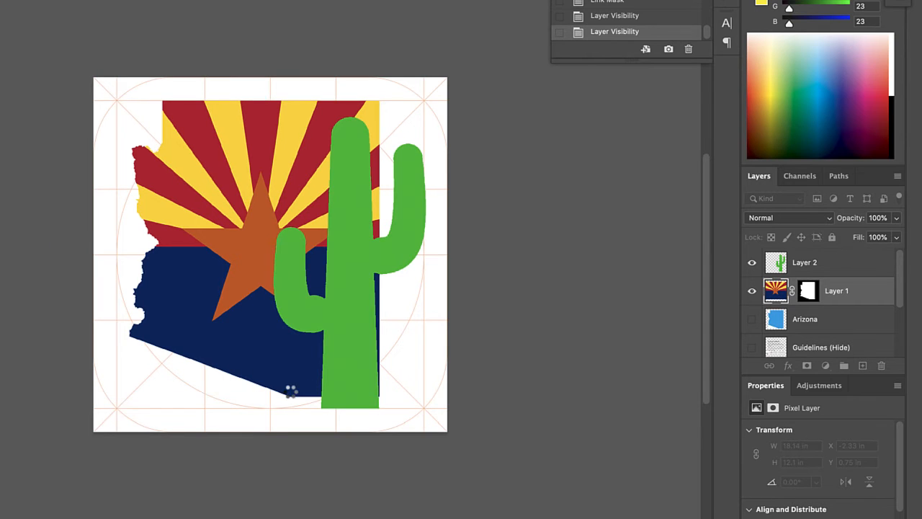
Step: Nudge the masked flag on Layer 1 left to X -2.76 in, keeping Y at 0.75 in
key("Left")
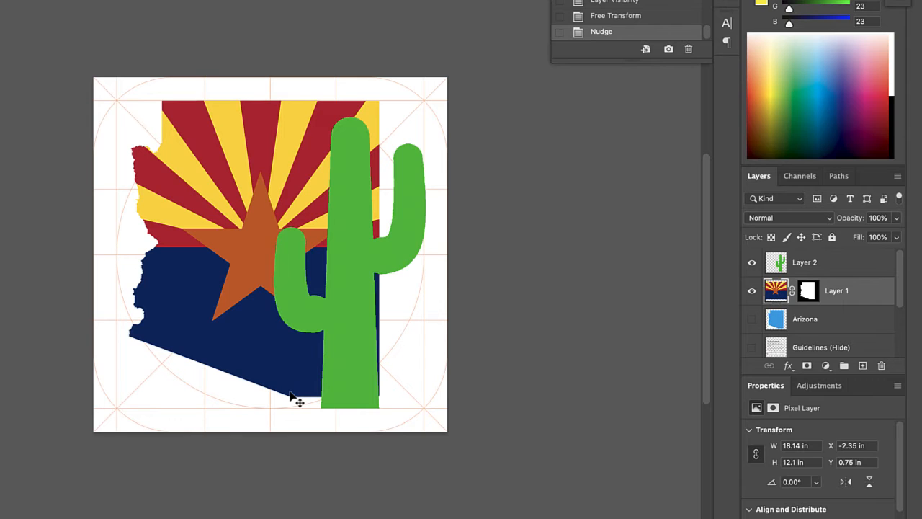
key("Left")
key("Left")
key("Left")
key("Left")
key("Left")
key("Left")
key("Left")
key("Left")
key("Left")
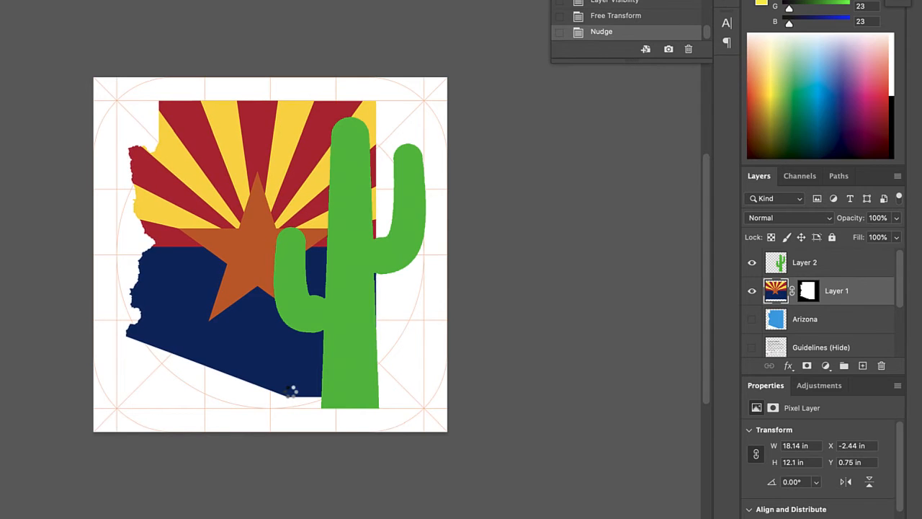
key("Left")
key("Left")
key("Left")
key("Left")
key("Left")
key("Left")
key("Left")
key("Left")
key("Left")
key("Left")
key("Left")
key("Left")
key("Left")
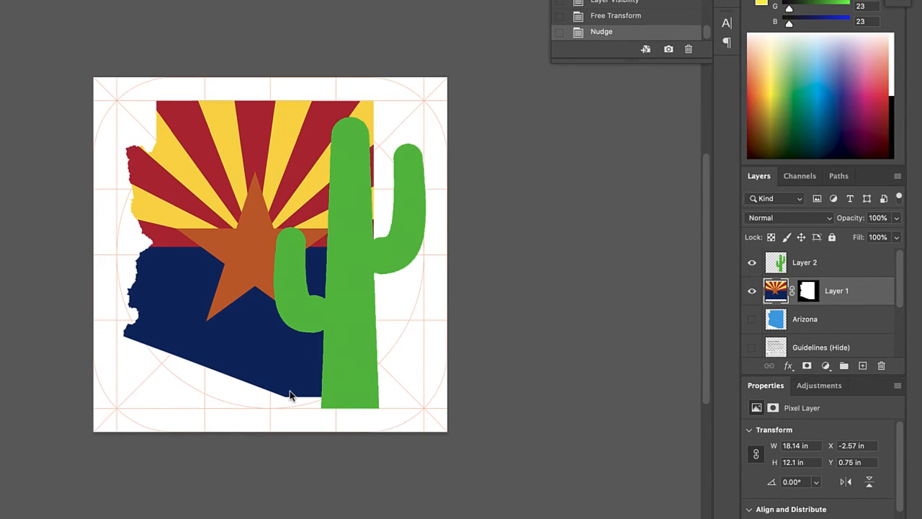
key("Left")
key("Left")
key("Left")
key("Left")
key("Left")
key("Left")
key("Left")
key("Left")
key("Left")
key("Left")
key("Left")
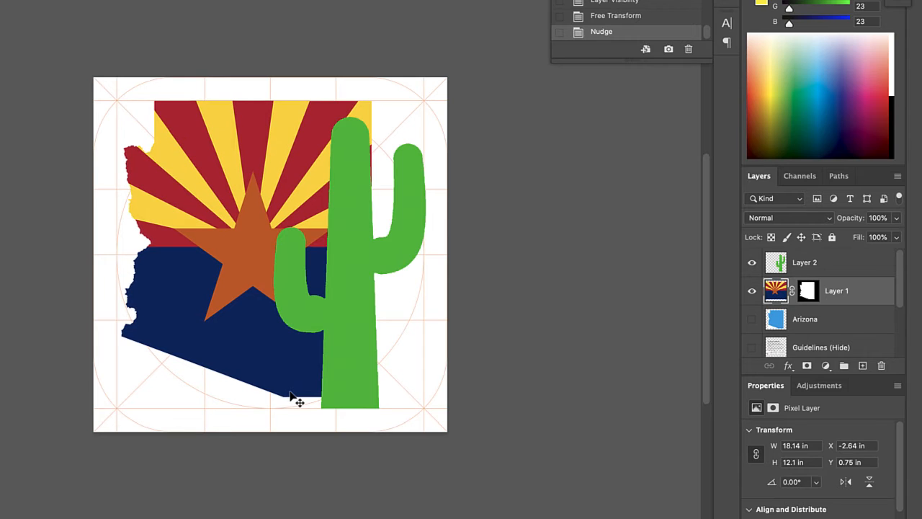
key("Left")
key("Left")
key("Left")
key("Left")
key("Left")
key("Left")
key("Left")
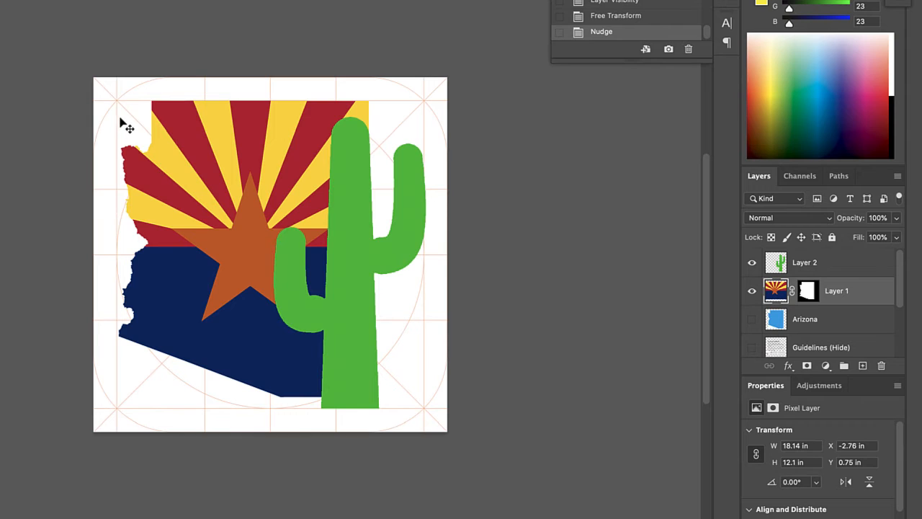
Step: Rename Layer 2 to "cactus" and Layer 1 to "flag"
left_click(827, 266)
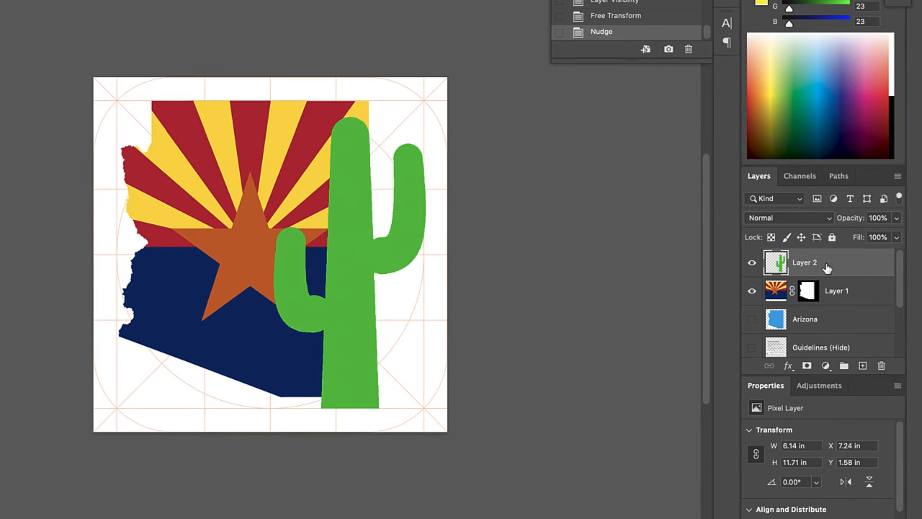
double_click(806, 263)
type("cactus")
key("Return")
double_click(839, 291)
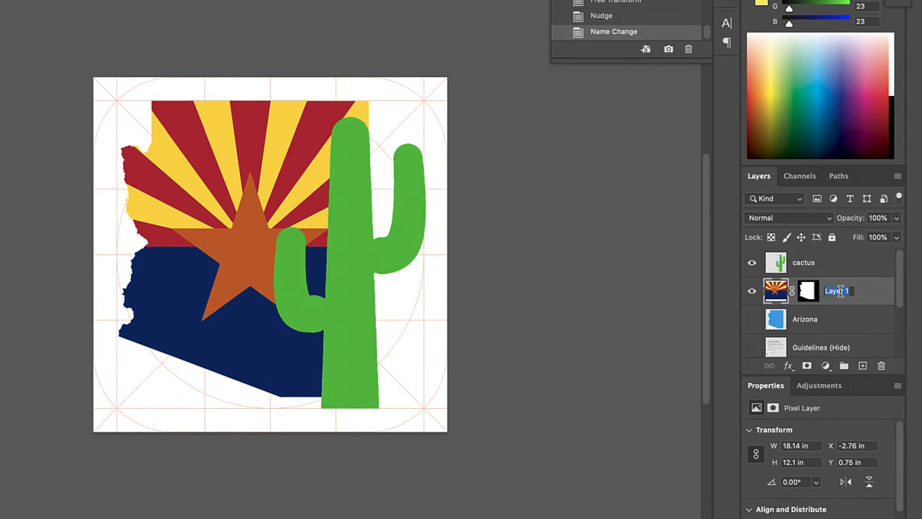
type("flag")
key("Return")
Step: Add an Inner Glow effect to the cactus layer with a dark green glow colour of H 106°, S 61%, B 51%
left_click(818, 267)
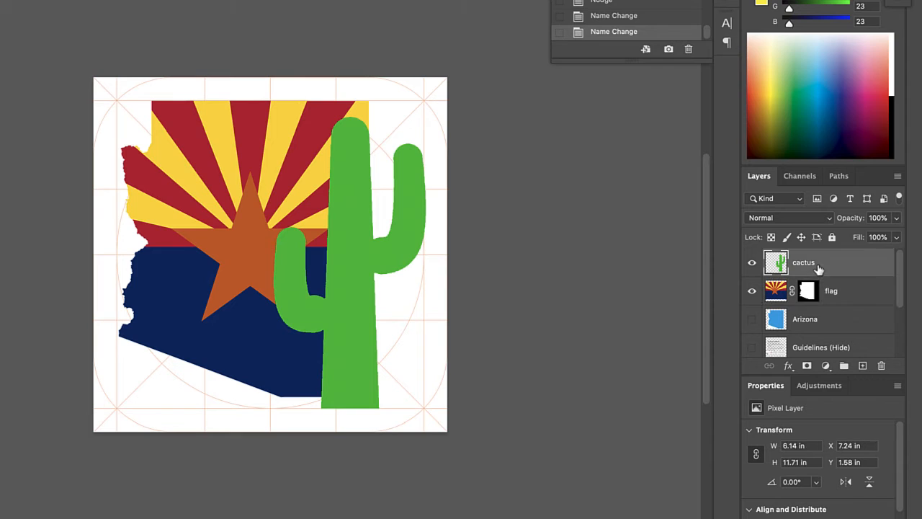
left_click(788, 367)
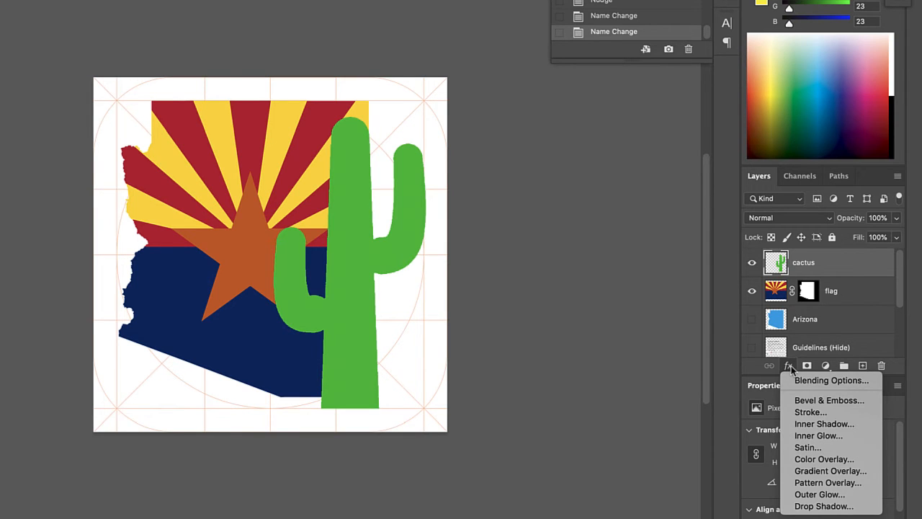
left_click(807, 436)
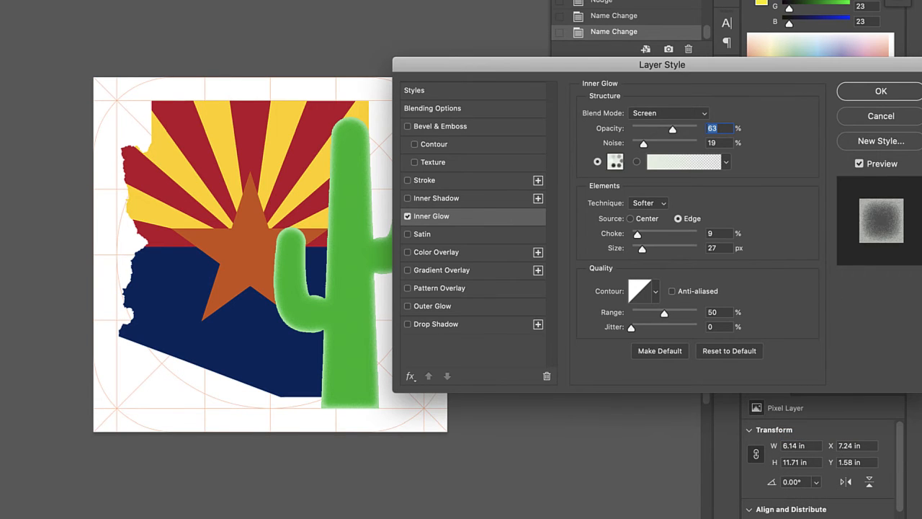
left_click(615, 161)
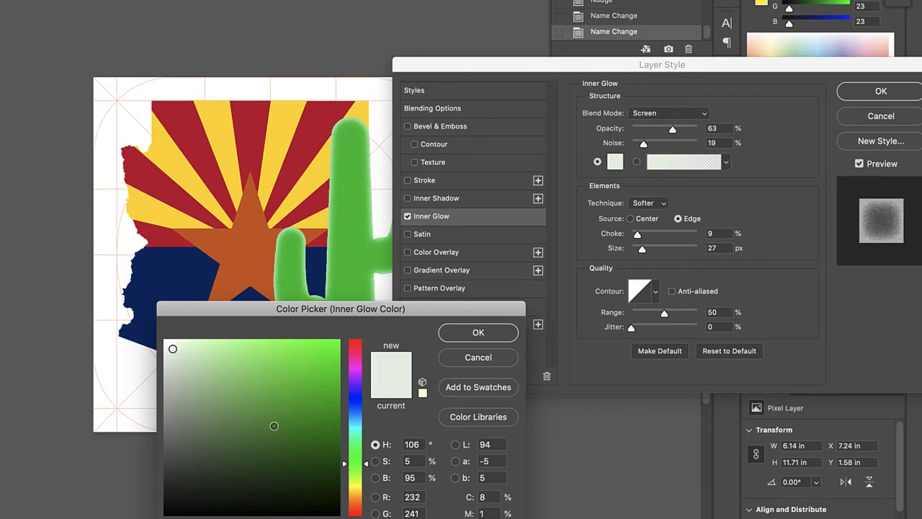
left_click(271, 425)
left_click(272, 438)
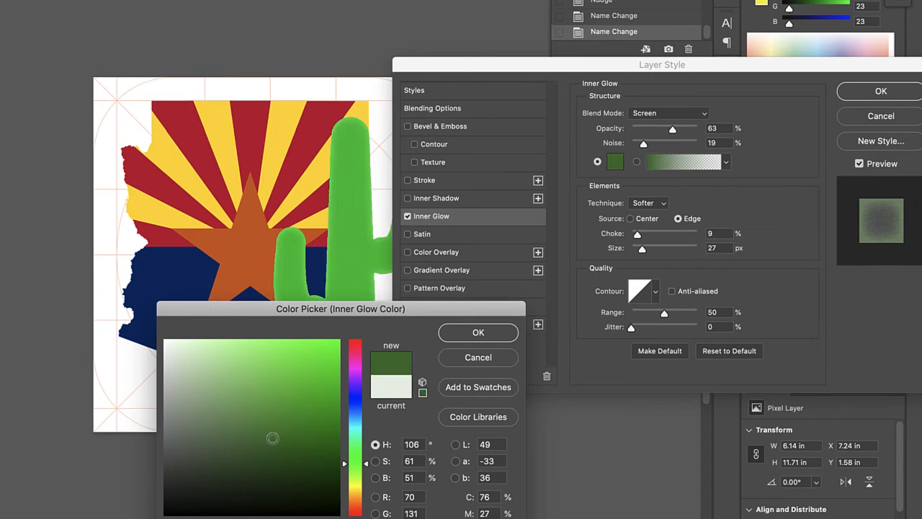
left_click(479, 334)
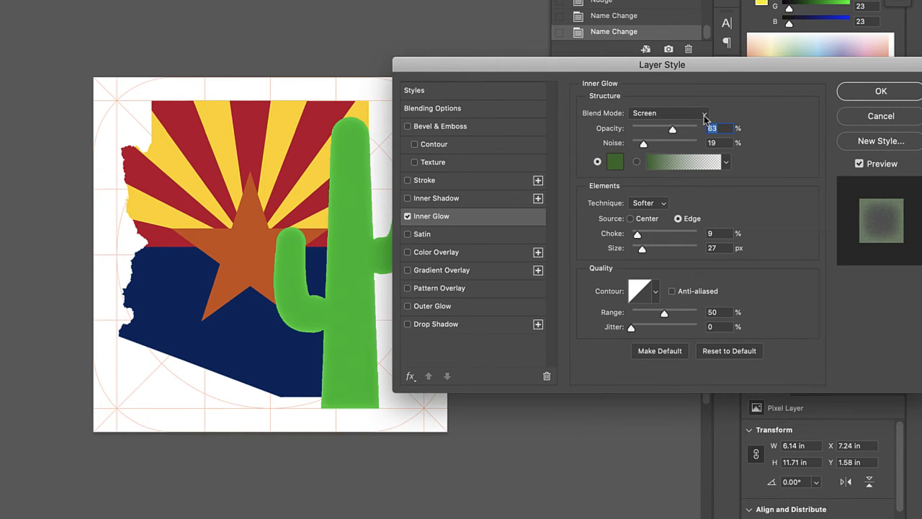
Step: Set the cactus's Inner Glow to Multiply blending with 17% choke and 73 px size, and apply the effect
left_click(705, 115)
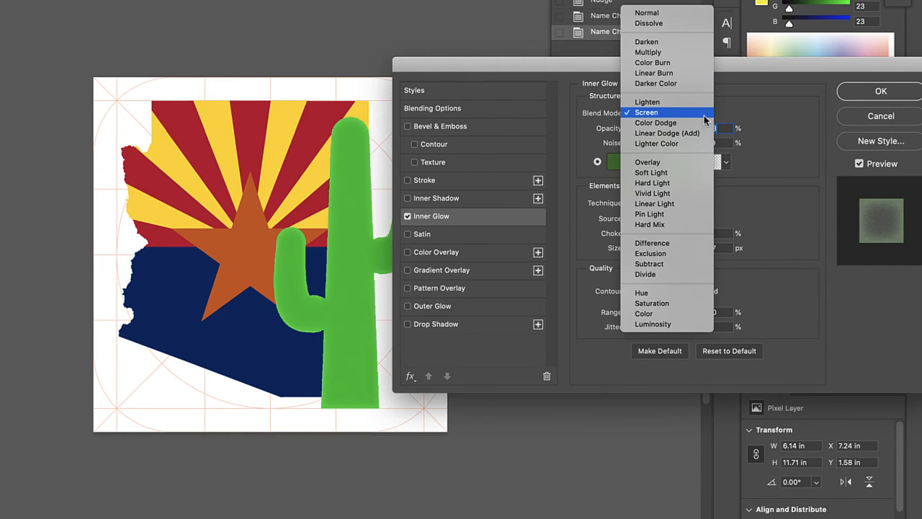
left_click(670, 52)
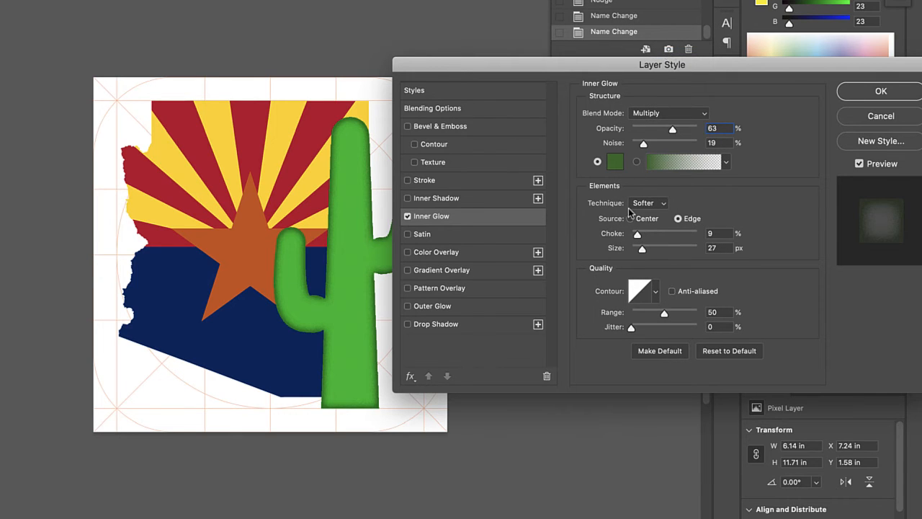
mouse_move(637, 236)
left_mouse_down()
mouse_move(646, 253)
mouse_move(655, 250)
mouse_move(643, 238)
left_mouse_up()
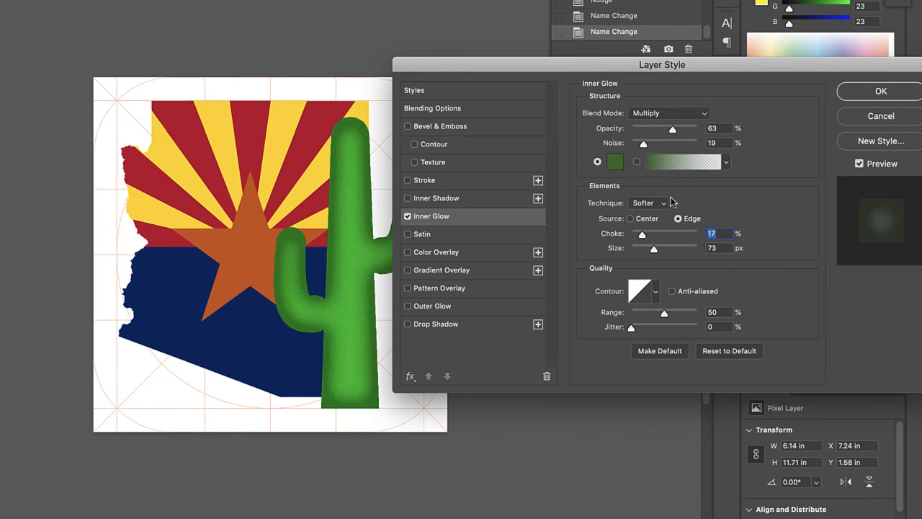
left_click(875, 93)
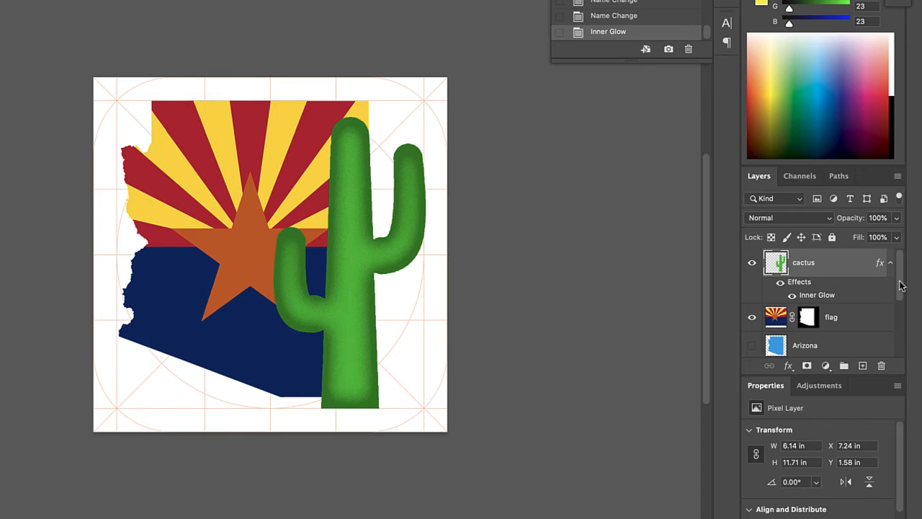
Step: Preview the icon without its guides by hiding the grid red layer and showing it again
left_click_drag(900, 286, 898, 339)
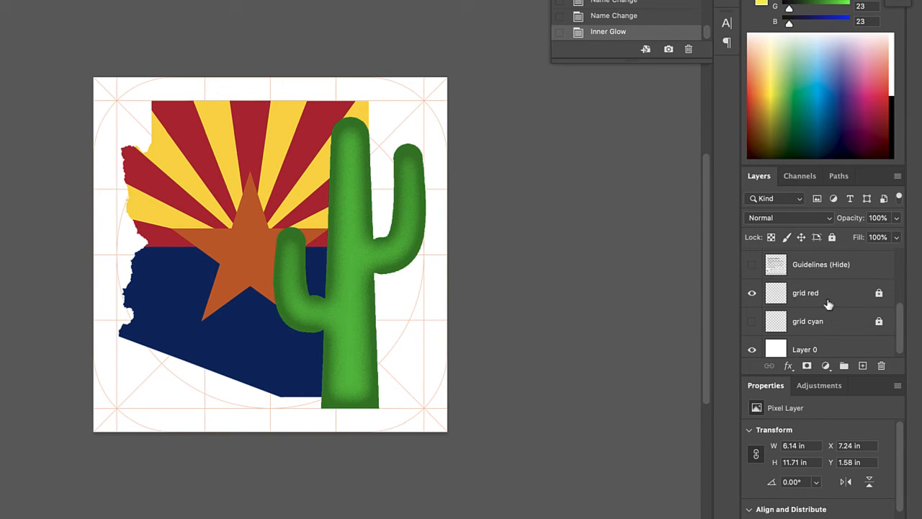
left_click(751, 296)
left_click(752, 294)
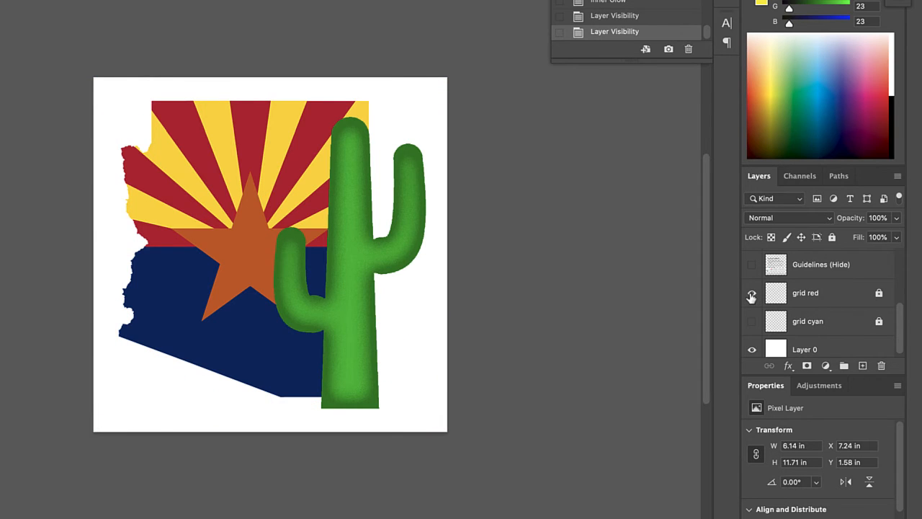
Step: Add a new empty layer directly above the hidden Arizona layer, beneath the flag
left_click_drag(902, 344, 900, 315)
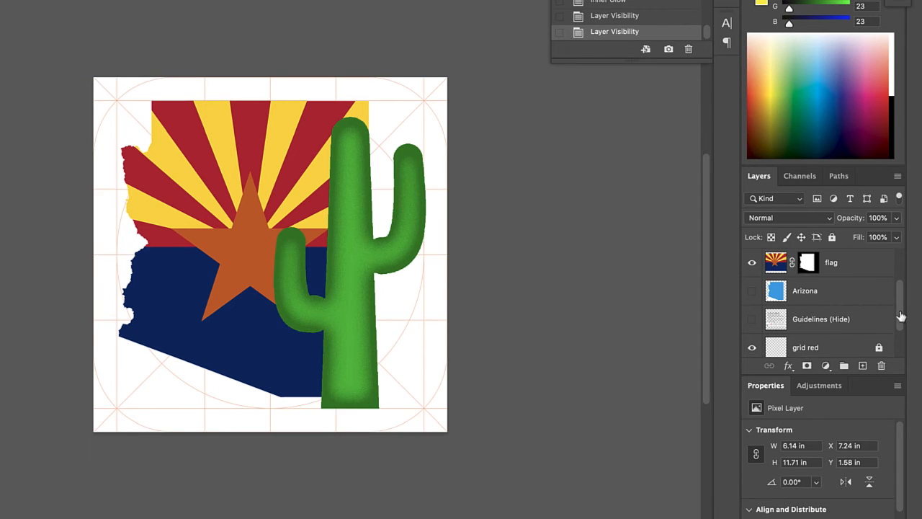
left_click(823, 296)
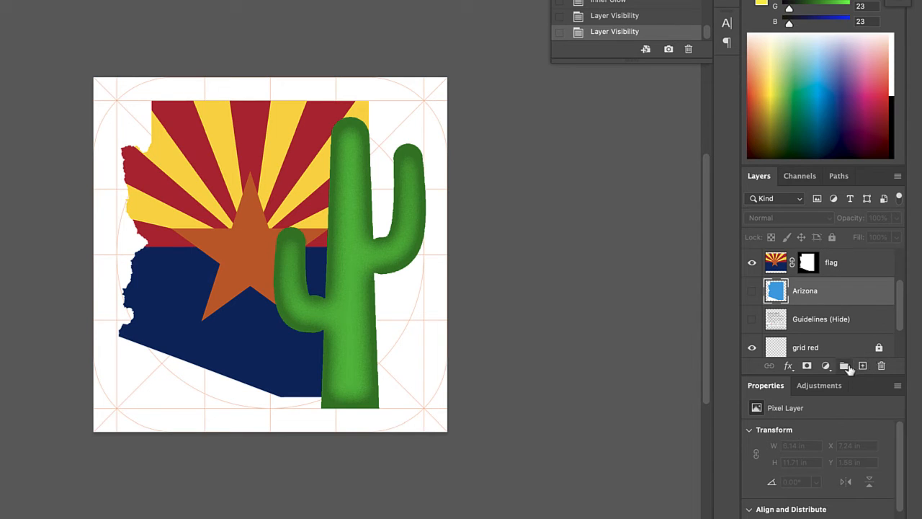
left_click(862, 366)
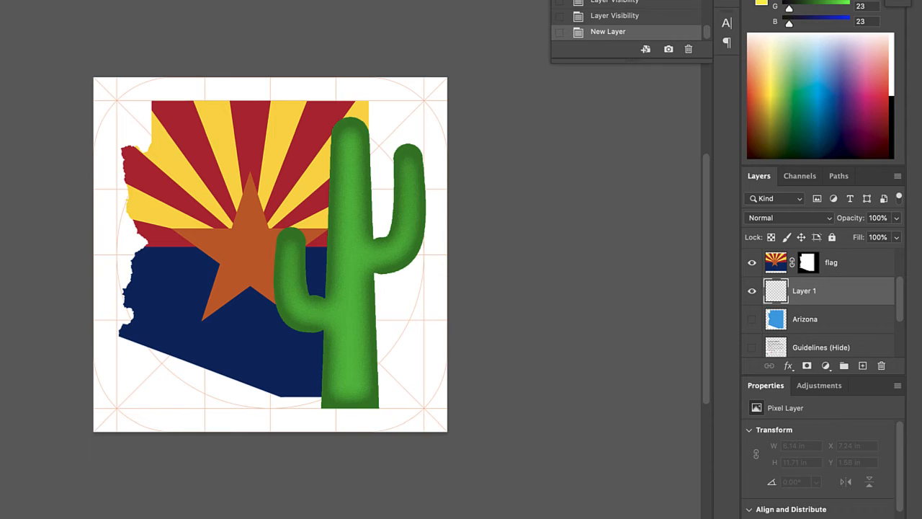
Step: Set the foreground colour to hex b87333 and fill the new layer with it using the Paint Bucket
left_click(2, 352)
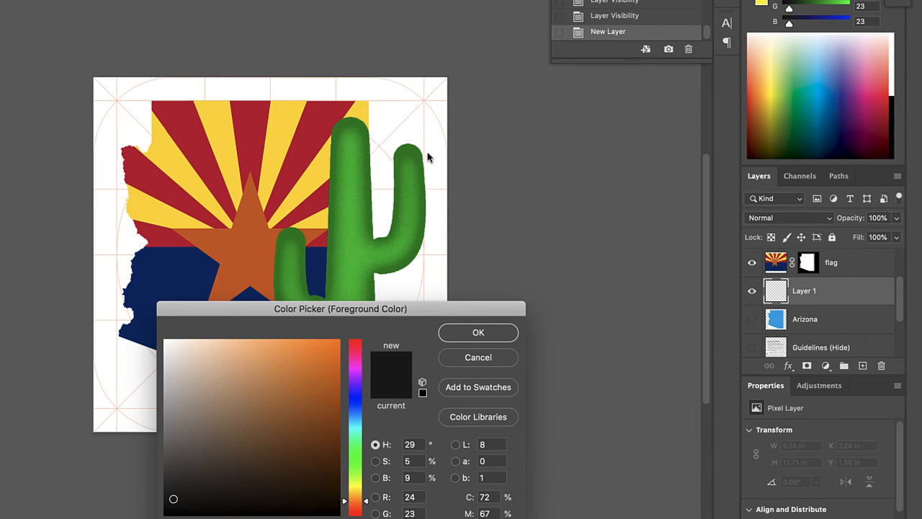
left_click_drag(412, 311, 448, 163)
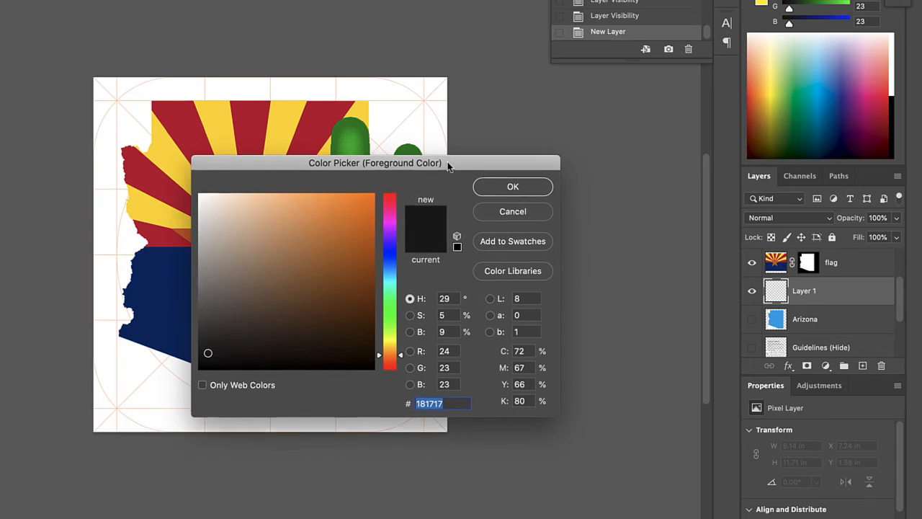
left_click(447, 401)
left_click_drag(448, 401, 404, 401)
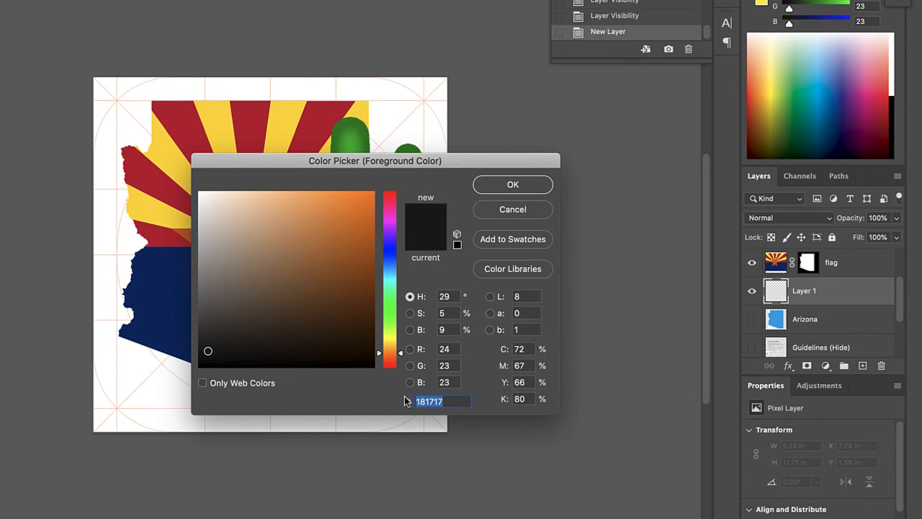
type("b87")
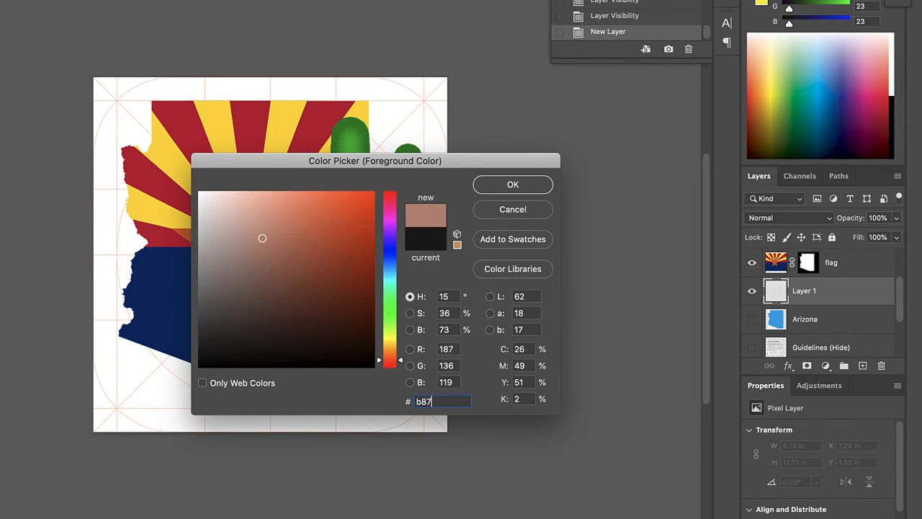
type("333")
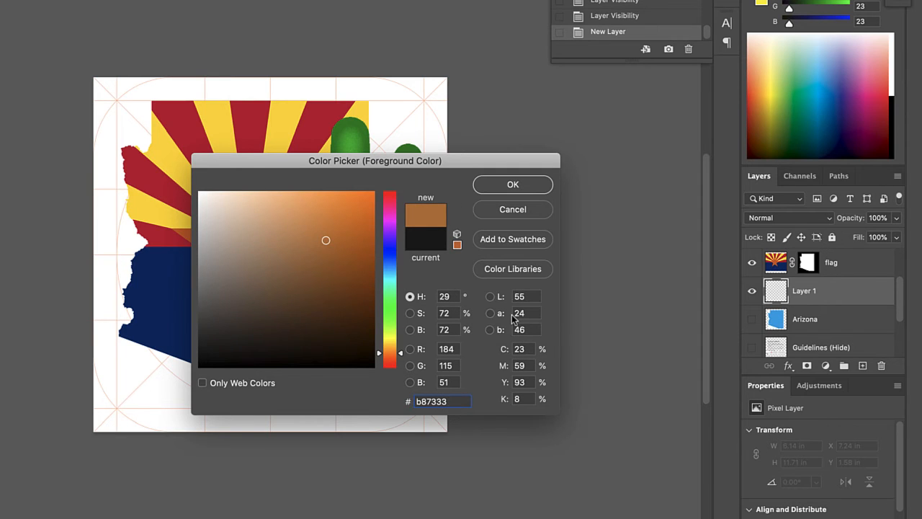
left_click(516, 184)
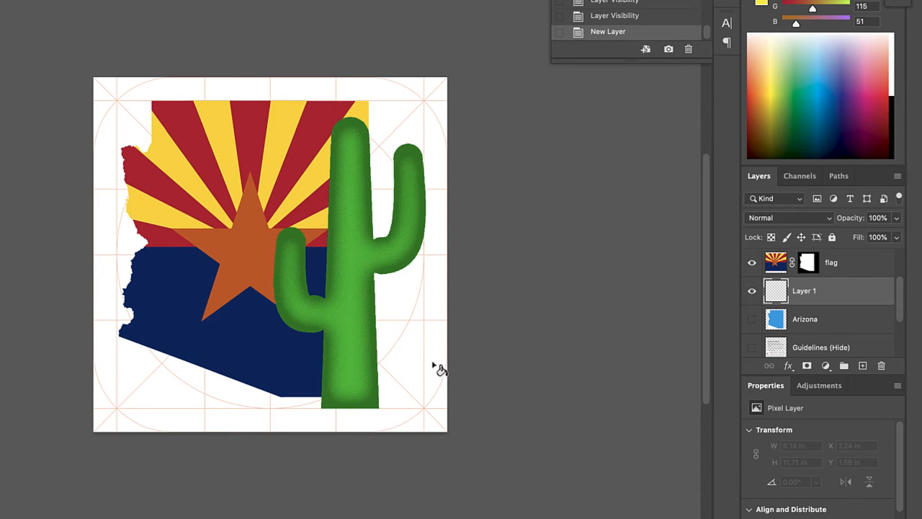
key("g")
left_click(405, 335)
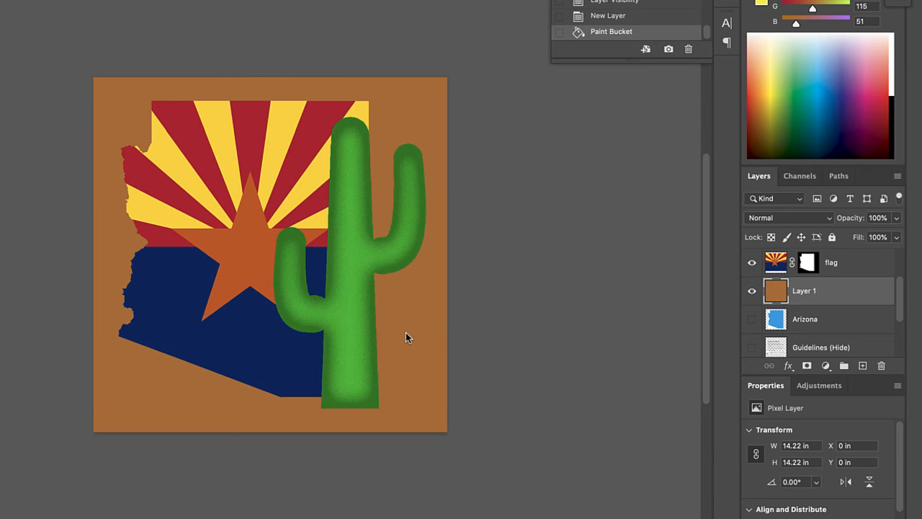
Step: Save the icon to the Desktop as a Photoshop file with layers kept and Maximize Compatibility on
left_click(0, 0)
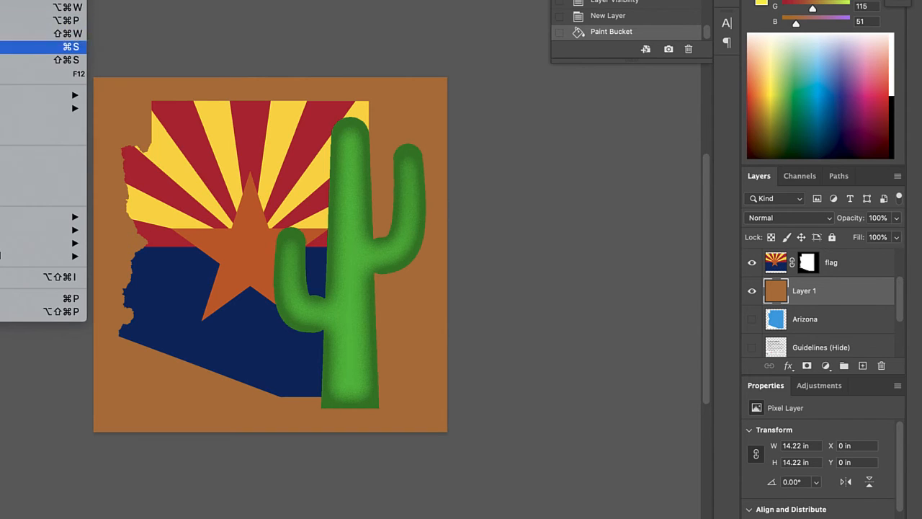
left_click(2, 60)
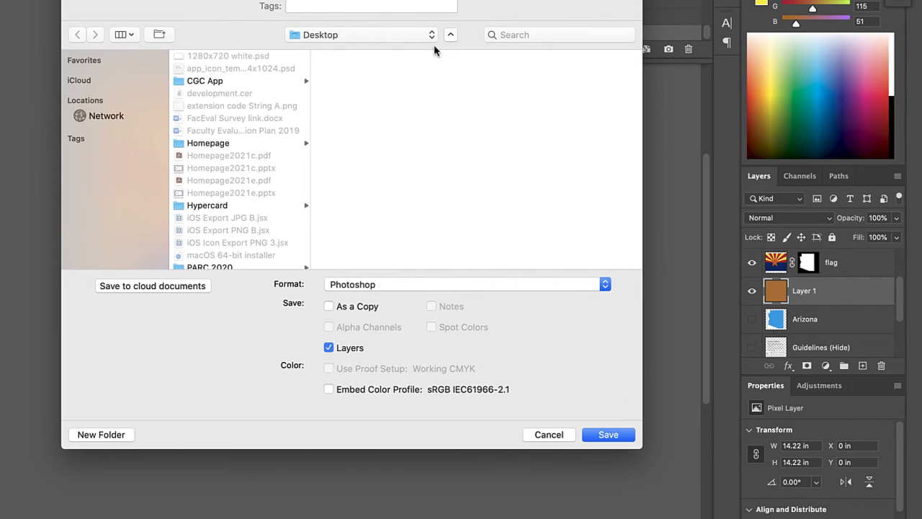
left_click(607, 438)
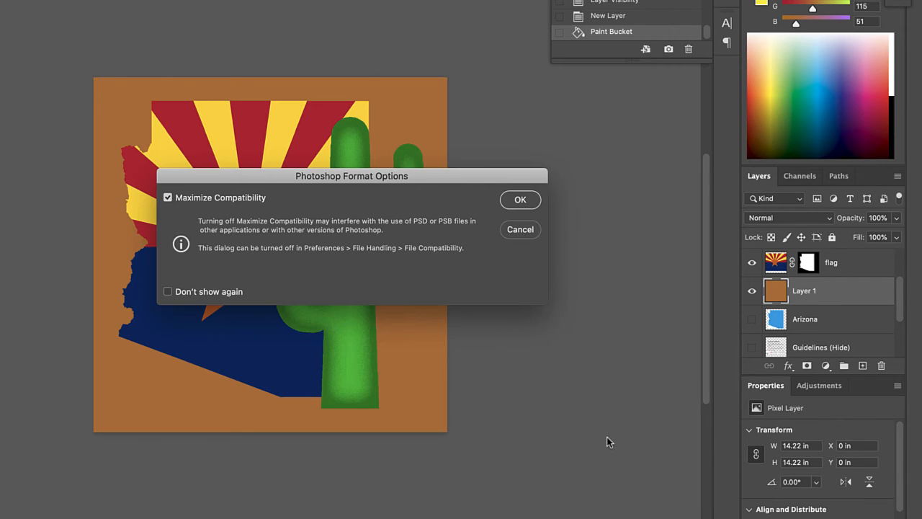
left_click(521, 200)
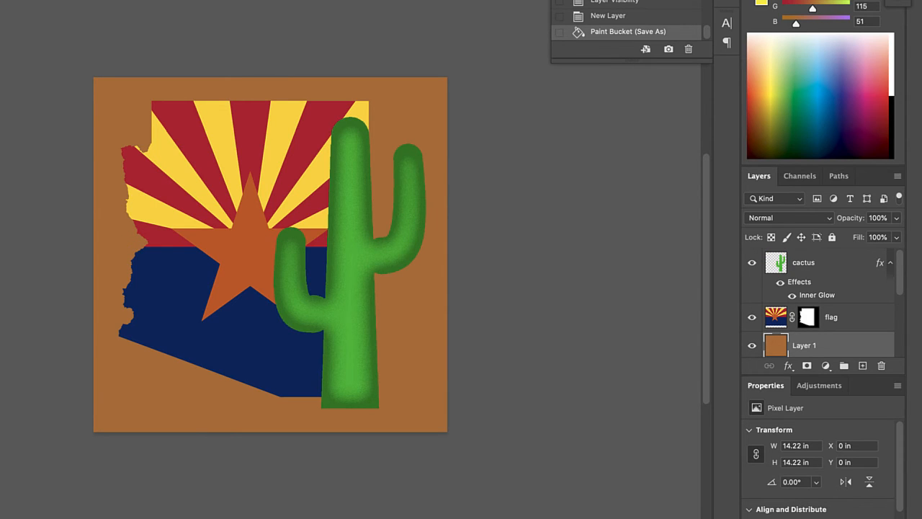
Step: Run the script iOS Icon Export PNG 3.jsx from the Desktop on the open icon document
left_click(0, 0)
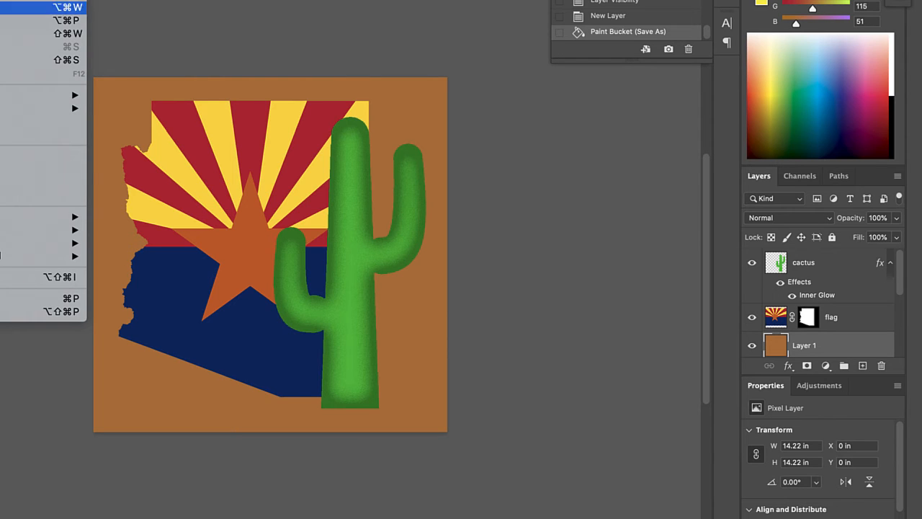
mouse_move(36, 229)
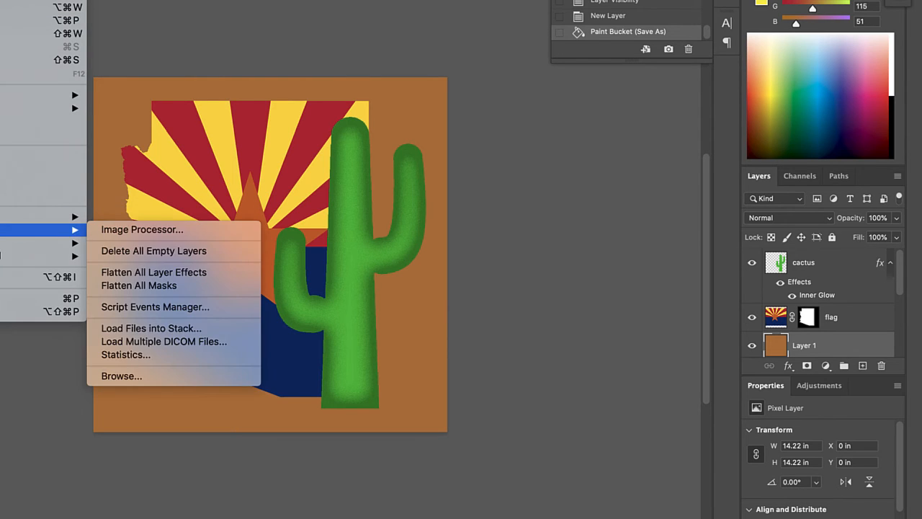
left_click(156, 376)
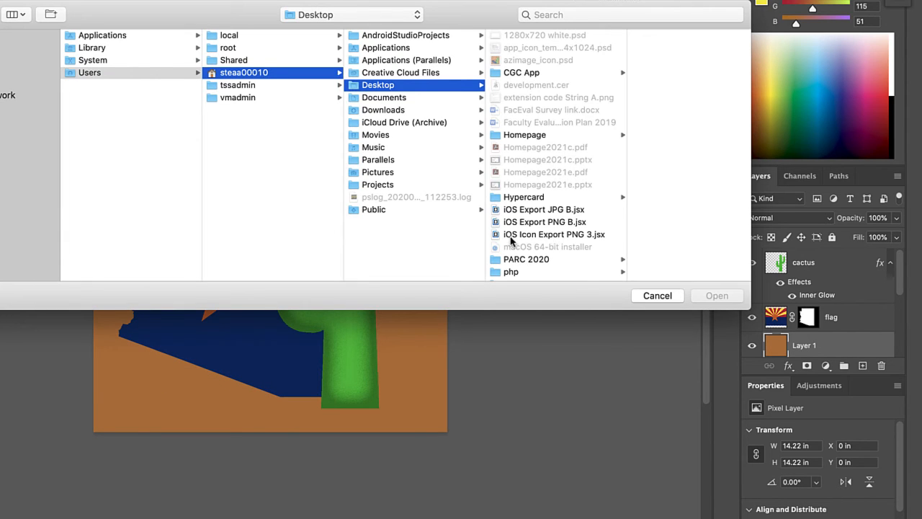
left_click(553, 235)
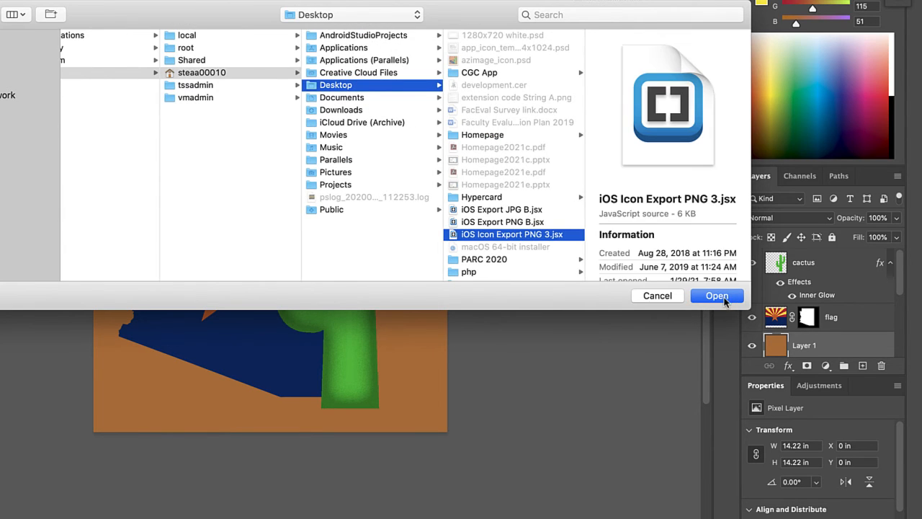
left_click(720, 295)
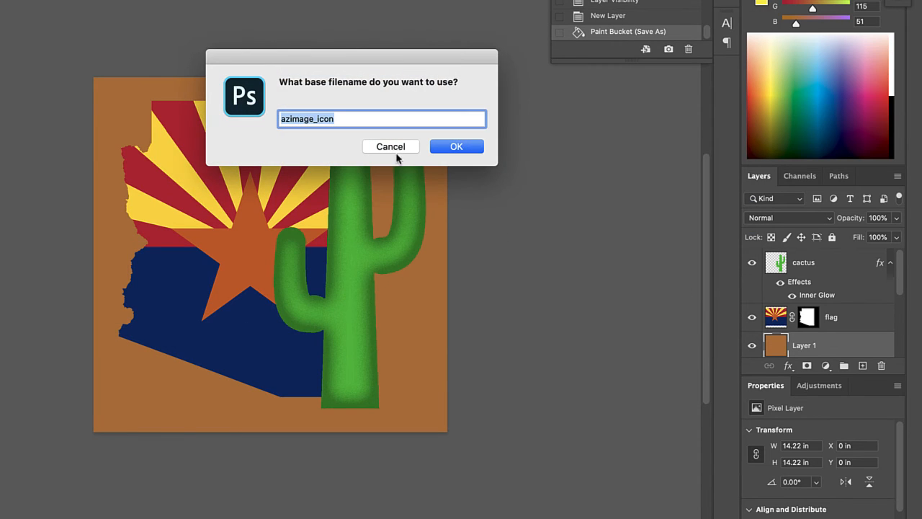
Step: Export the icon files with azimage_icon as the base filename, answering the compression question and closing the completion message
left_click(456, 148)
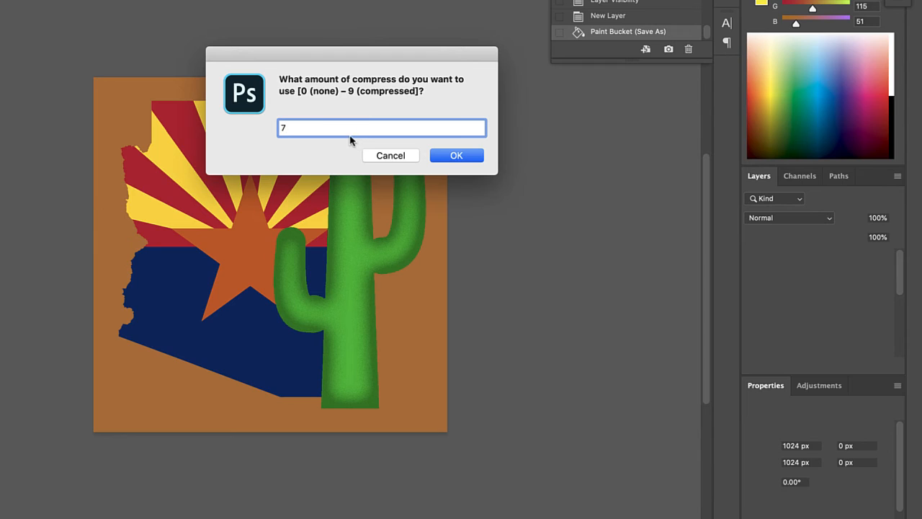
key("BackSpace")
left_click(469, 157)
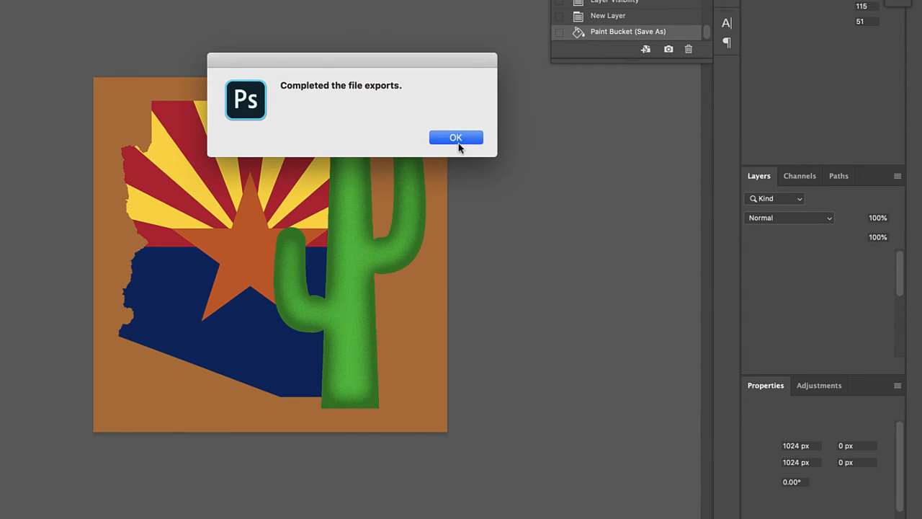
left_click(458, 138)
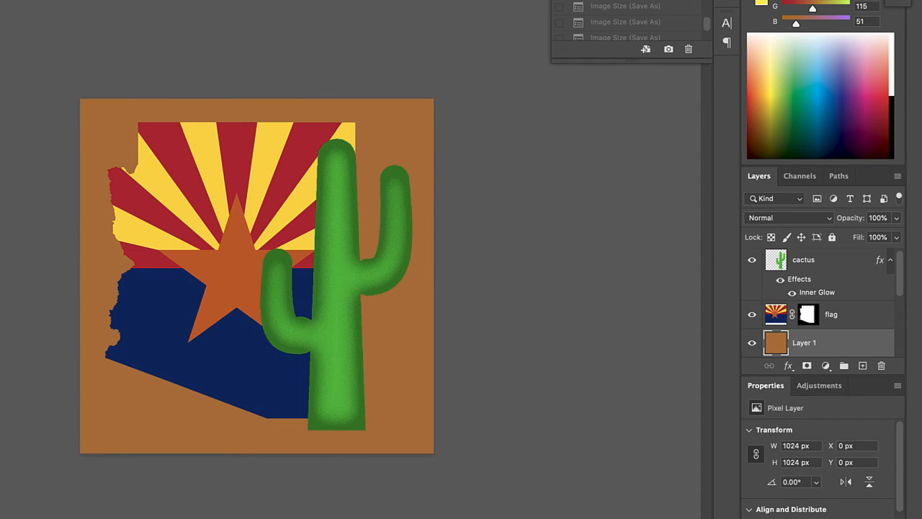
Step: Switch to Finder and expand the icons folder on the Desktop to look through the exported PNG files
key("super+Tab")
scroll(144, 313, "down", 3)
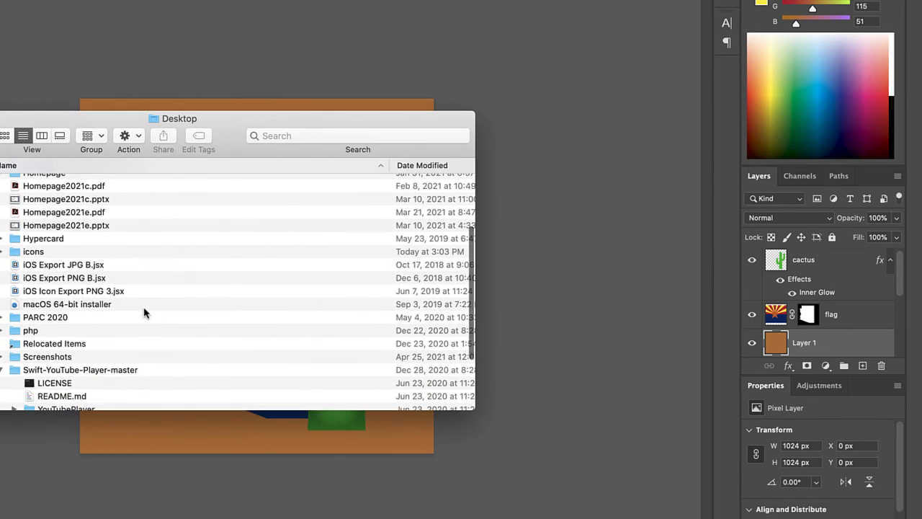
left_click(2, 252)
left_click(3, 252)
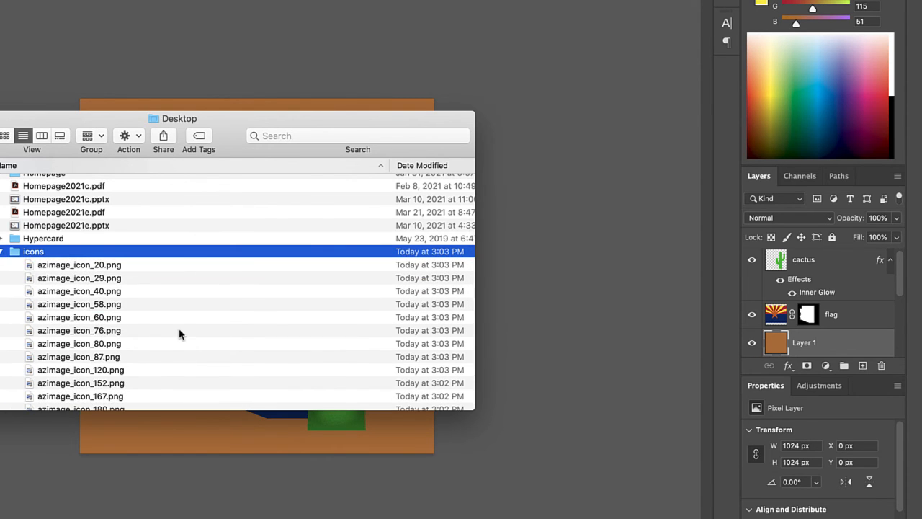
scroll(179, 333, "down", 2)
scroll(180, 333, "down", 2)
scroll(180, 333, "up", 2)
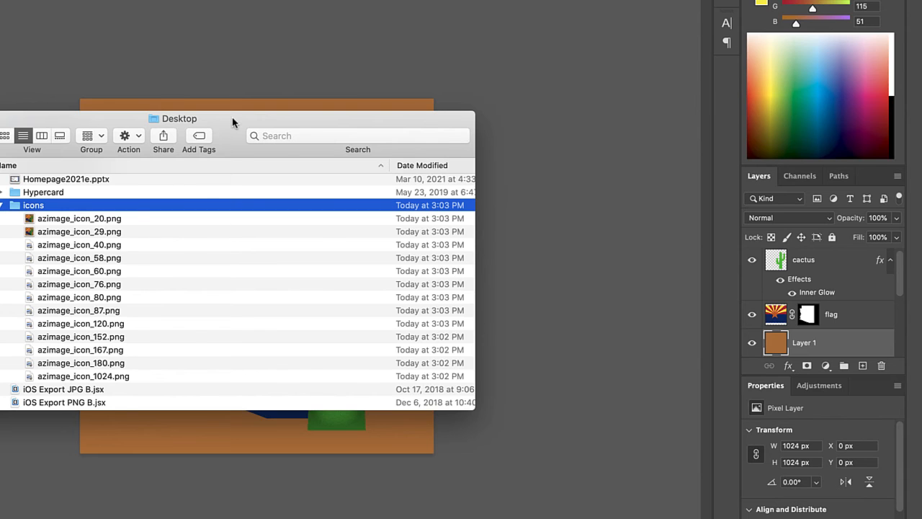
Step: Take Xcode out of full screen and arrange its window so the Finder file list can be used beside it
left_click_drag(232, 122, 641, 179)
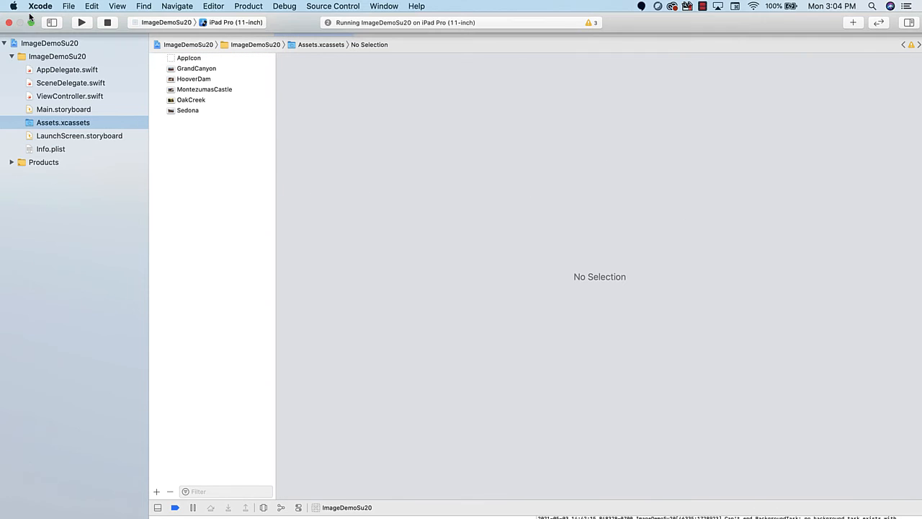
left_click(31, 24)
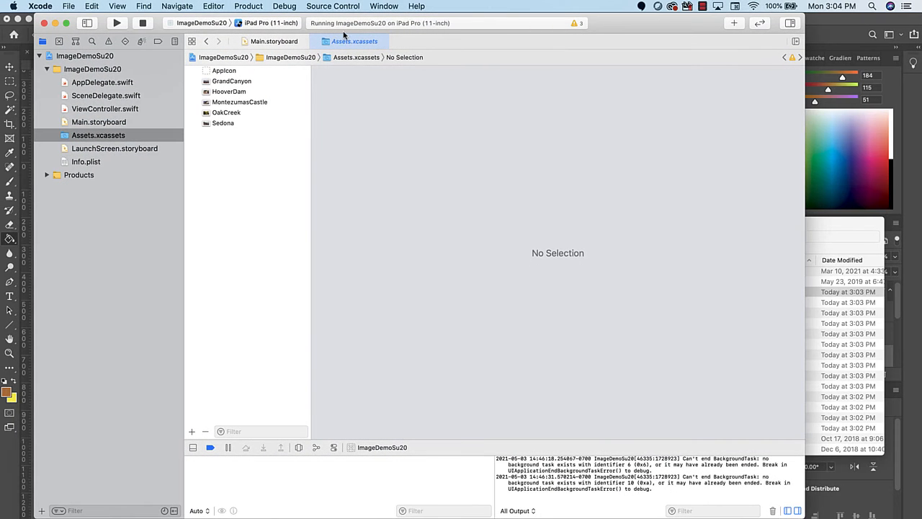
left_click_drag(617, 30, 588, 16)
left_click(841, 225)
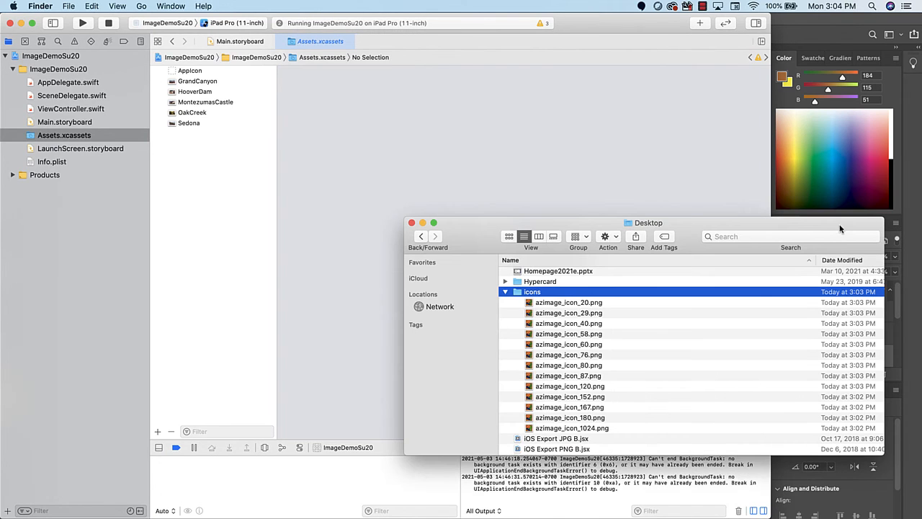
Step: Open the AppIcon set in Xcode and place azimage_icon_40.png and azimage_icon_60.png in the iPhone Notification 2x and 3x slots
left_click(195, 72)
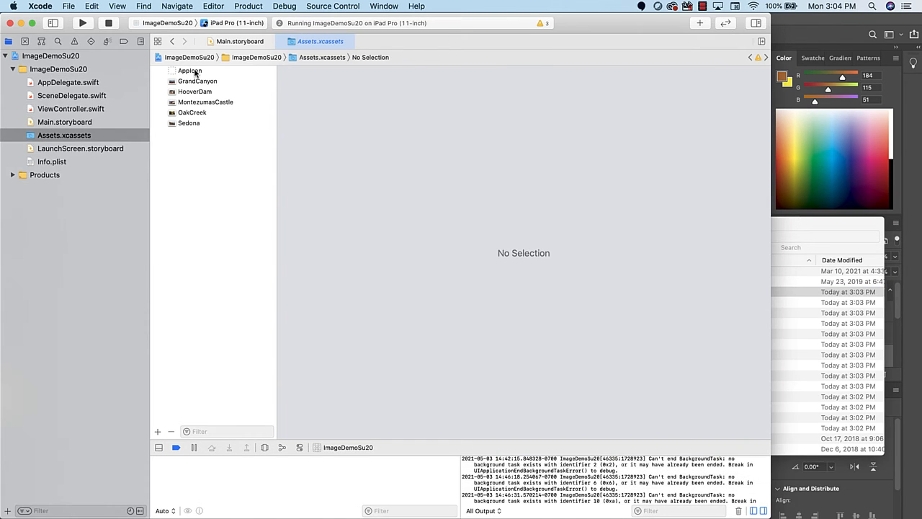
left_click(192, 71)
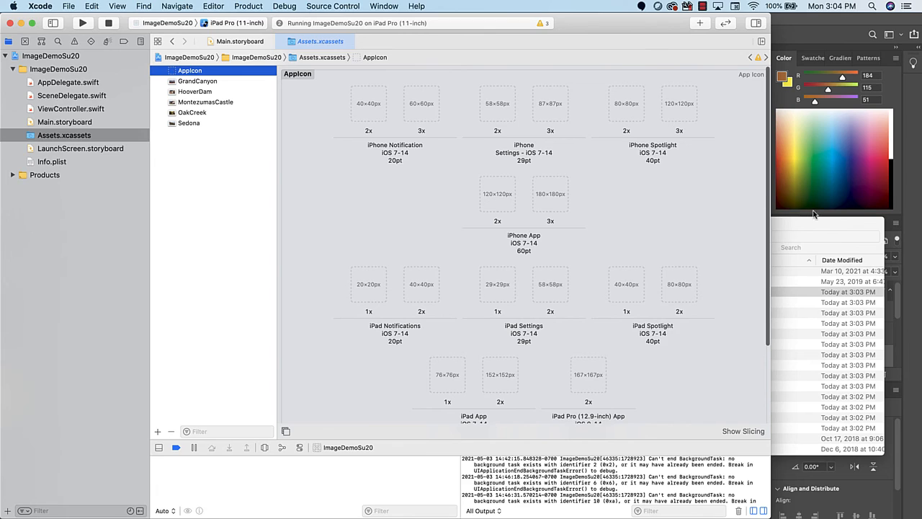
left_click(814, 225)
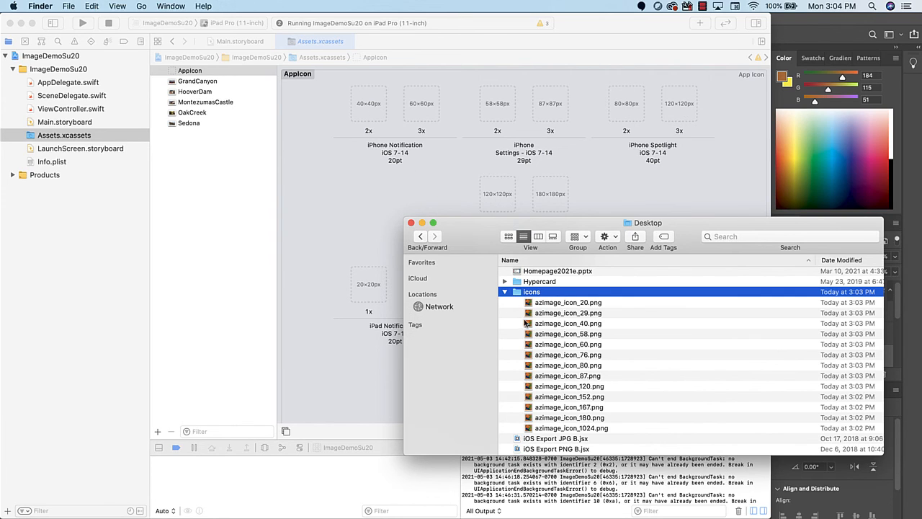
left_click_drag(528, 324, 371, 103)
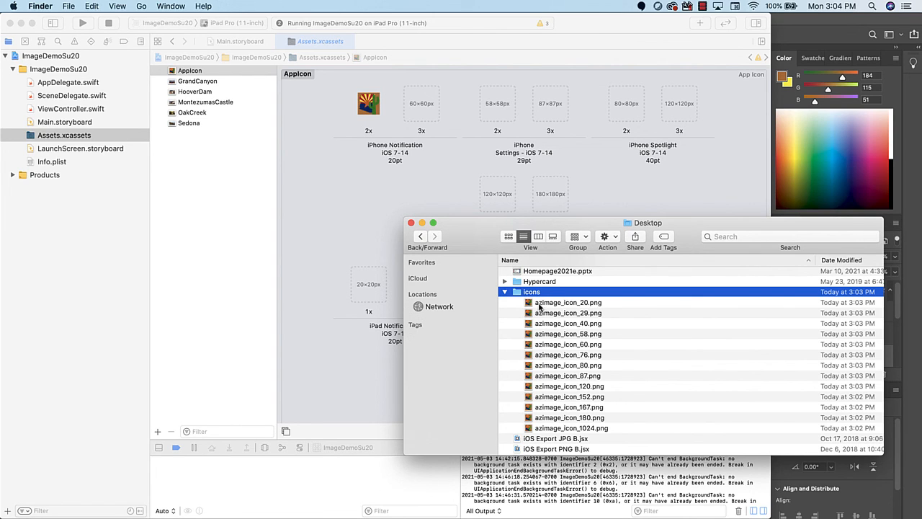
left_click_drag(534, 347, 422, 107)
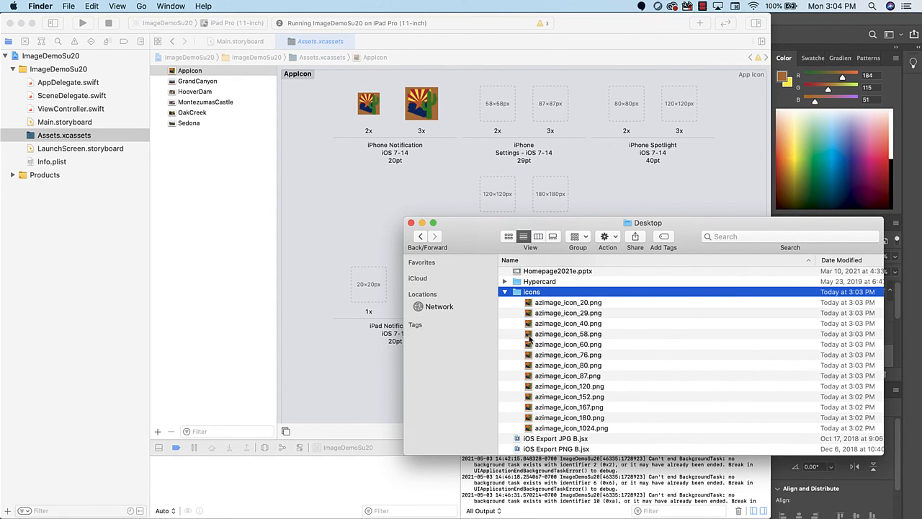
Step: Fill the iPhone Settings slots with the 58 and 87 px icons and the iPhone Spotlight slots with the 80 and 120 px icons
left_click_drag(529, 337, 497, 103)
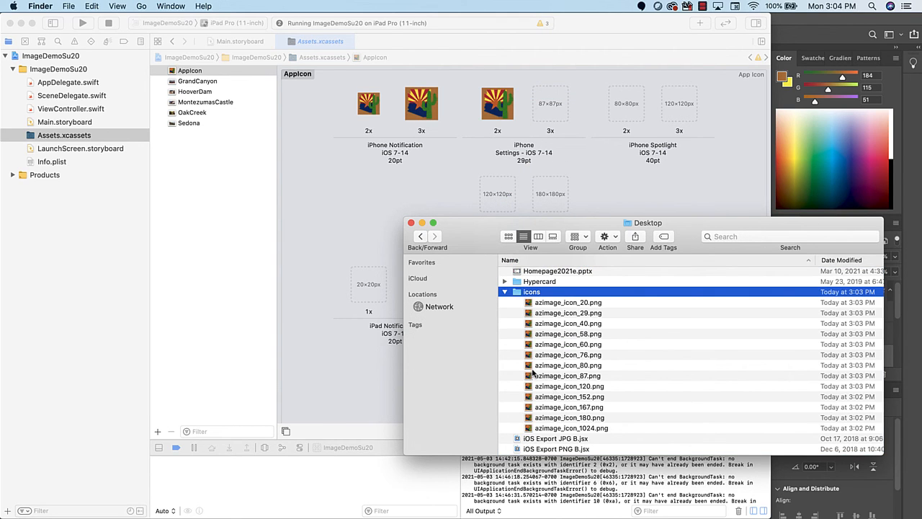
left_click_drag(529, 380, 556, 108)
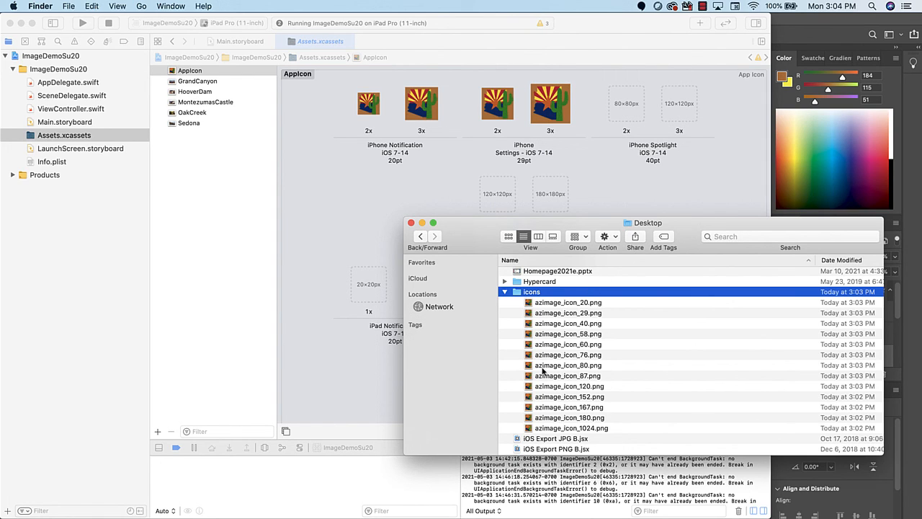
left_click_drag(531, 370, 624, 109)
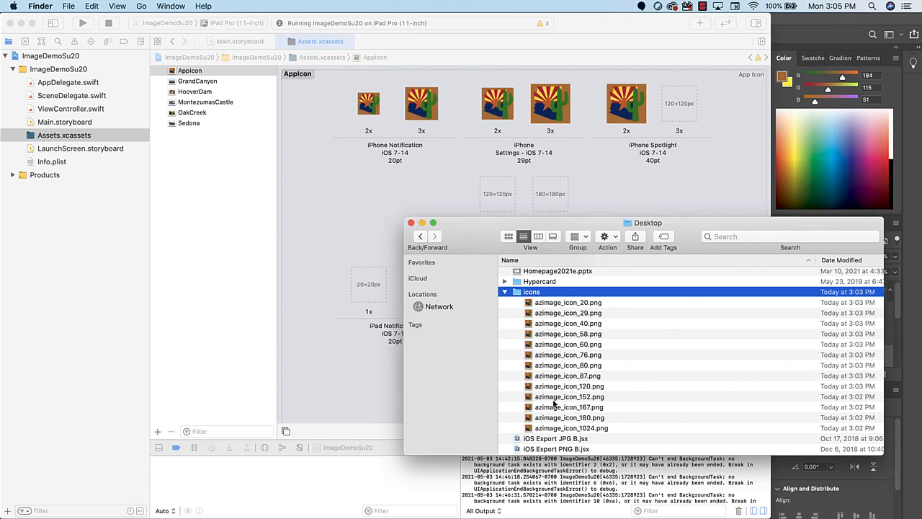
left_click_drag(531, 387, 681, 107)
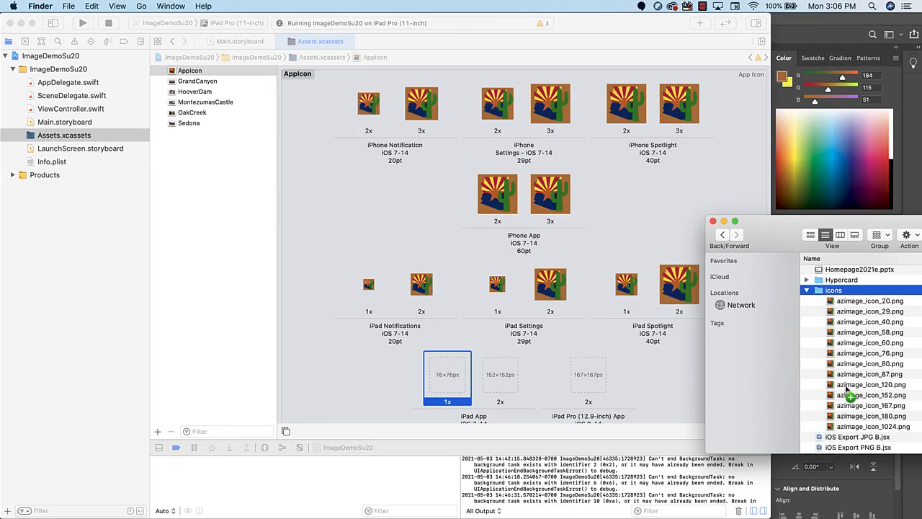
Step: Place azimage_icon_152.png in iPad App 2x, azimage_icon_167.png in iPad Pro 2x and azimage_icon_1024.png in the App Store slot
left_click_drag(832, 396, 505, 374)
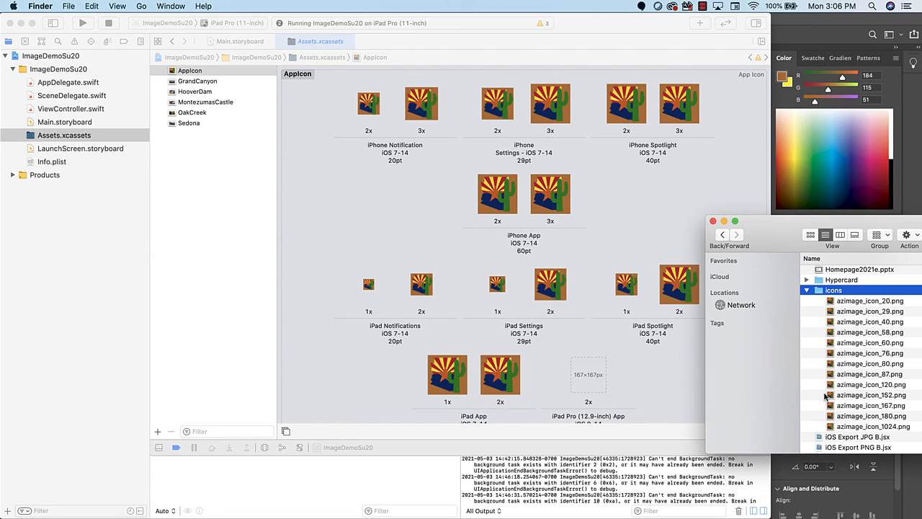
left_click_drag(829, 407, 588, 376)
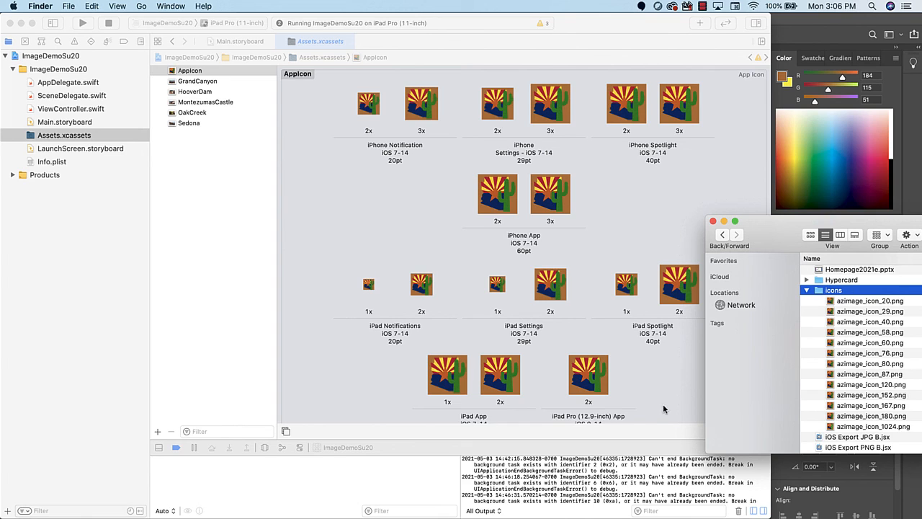
scroll(664, 408, "down", 4)
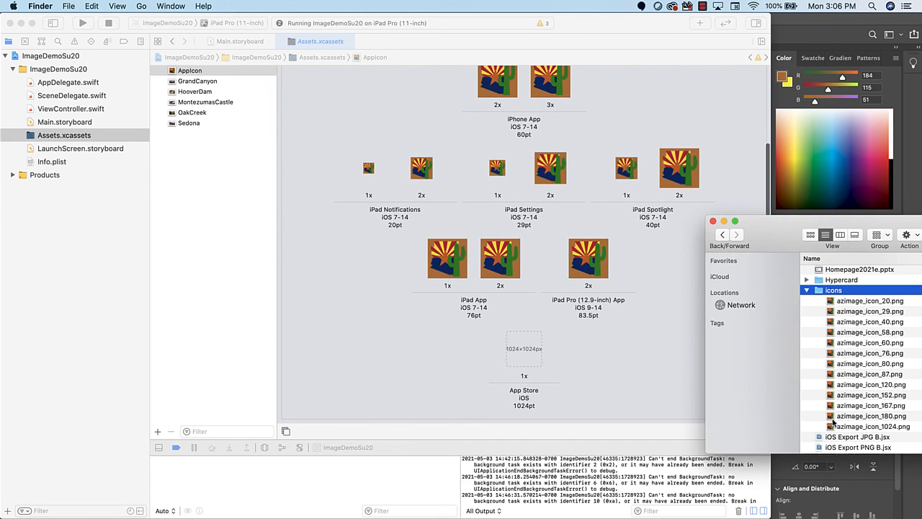
left_click_drag(832, 427, 526, 354)
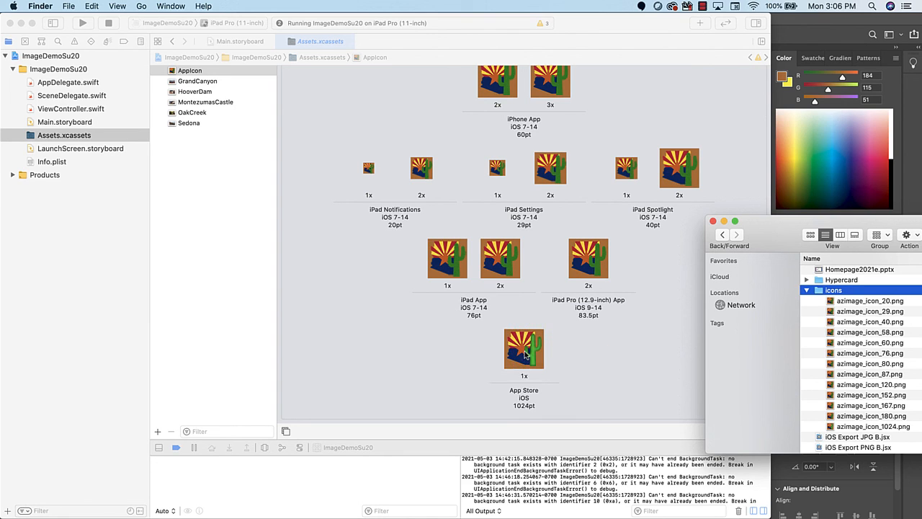
scroll(524, 351, "up", 5)
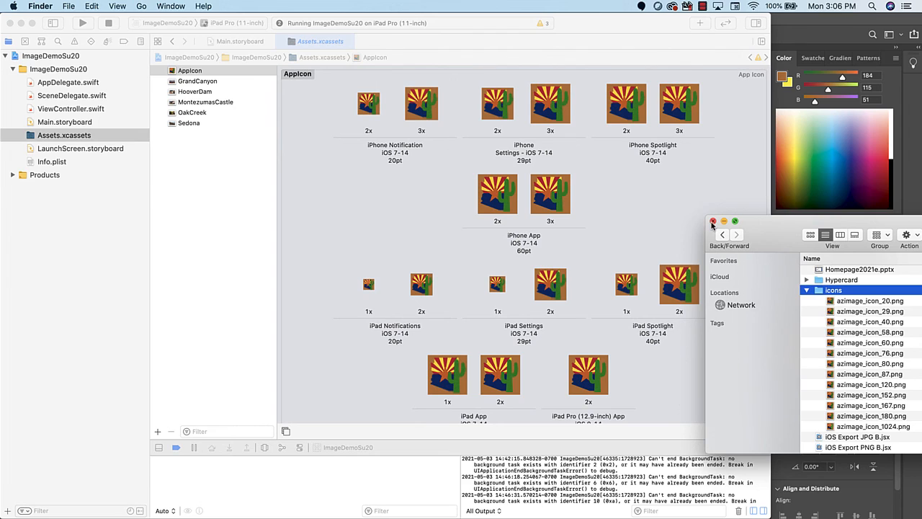
Step: Run the ImageDemoSu20 project again on the iPad Pro (11-inch) simulator from Xcode
left_click(83, 25)
left_click(83, 25)
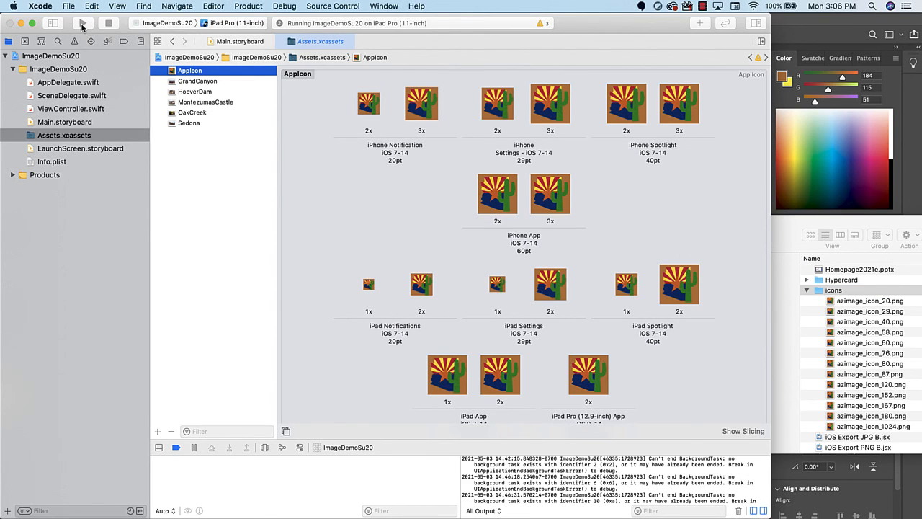
left_click(468, 113)
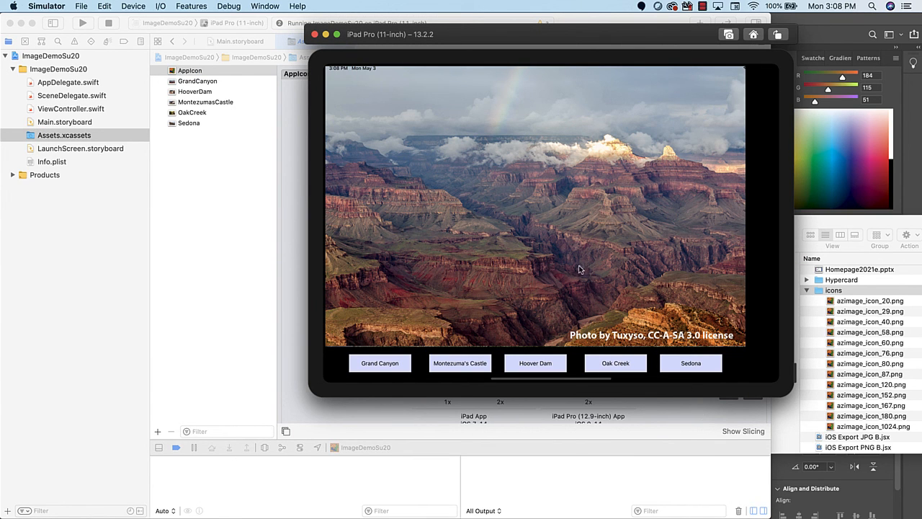
Step: Show the Hoover Dam and Sedona photos in the simulated app, and return to the home screen to check its icon
left_click(537, 363)
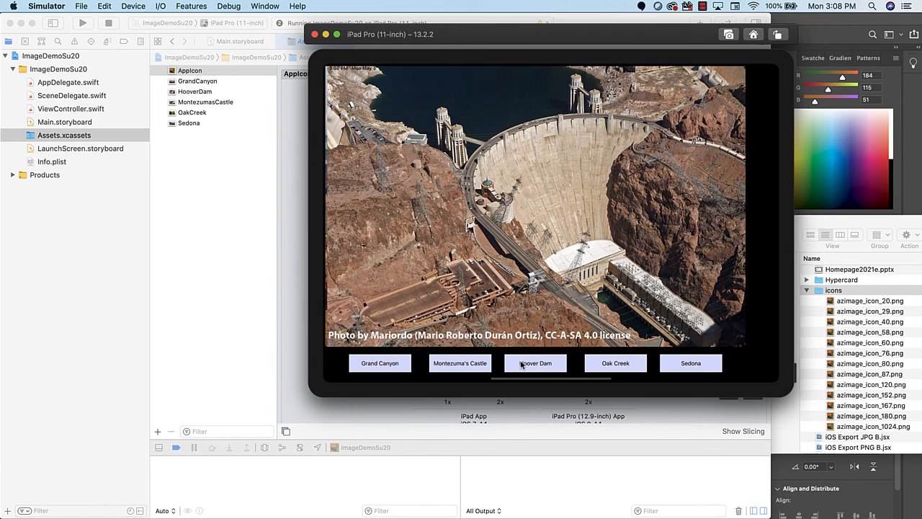
left_click(690, 364)
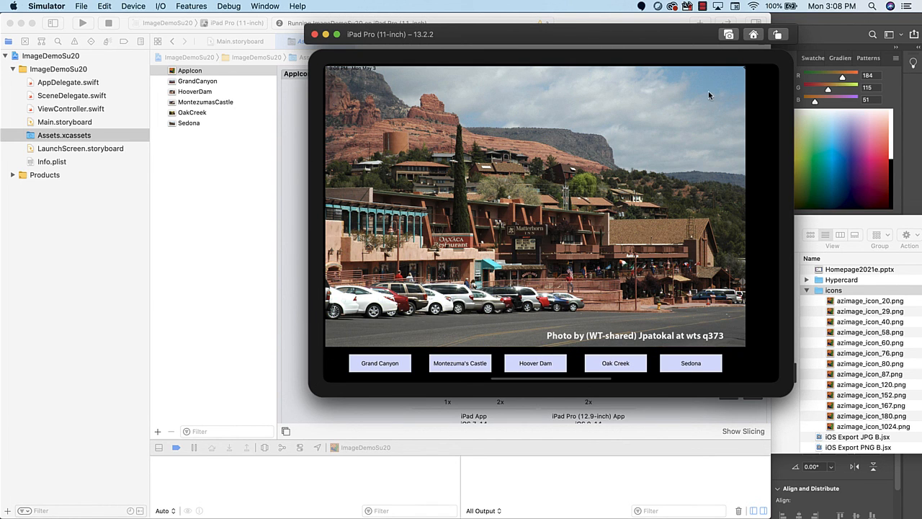
left_click(752, 35)
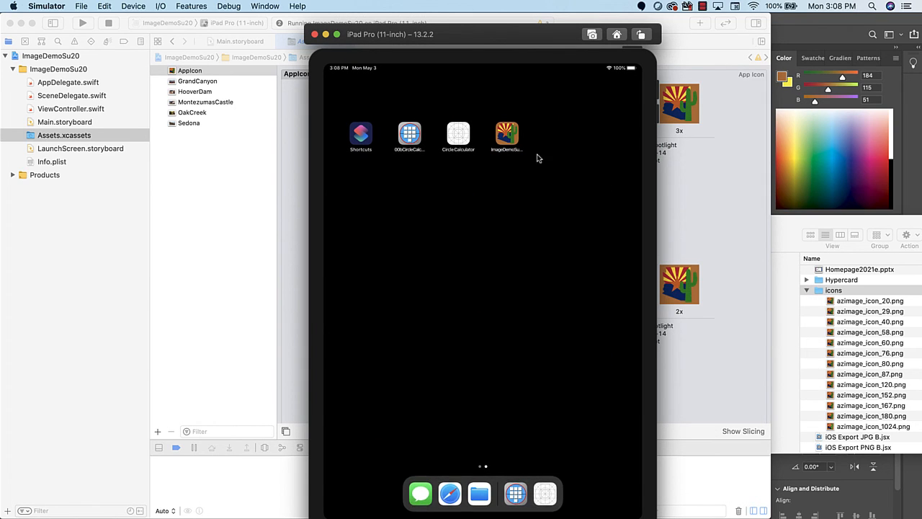